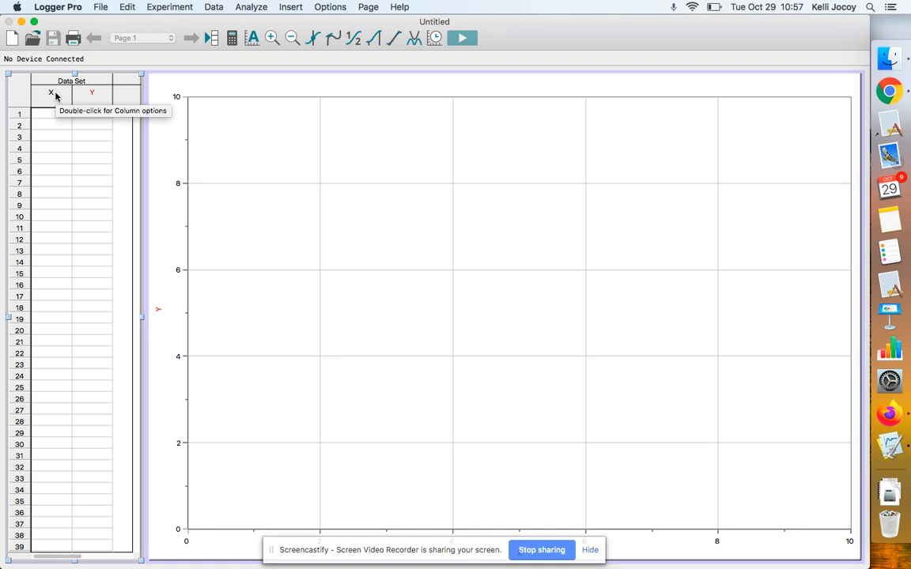
# Step: Rename the X column to acceleration and give it the short name a
pyautogui.click(56, 96)
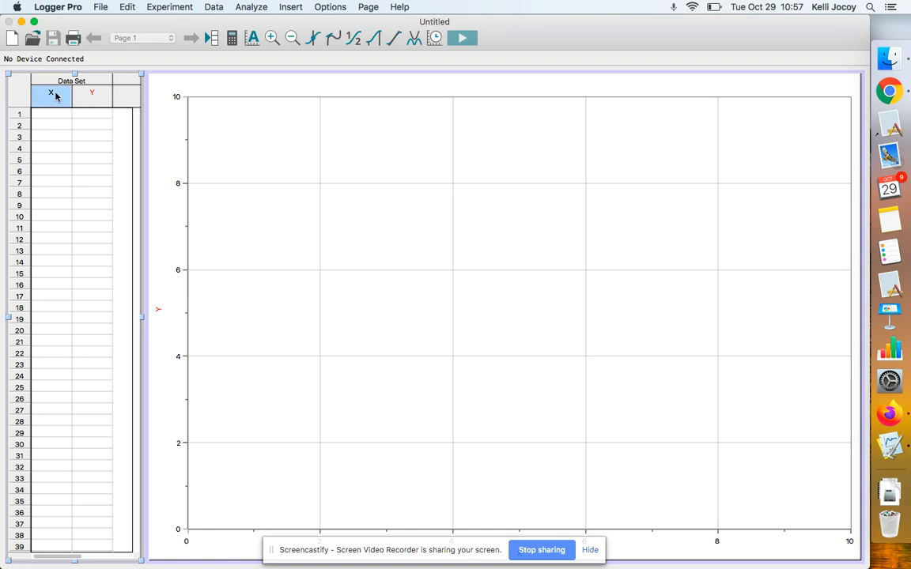
pyautogui.doubleClick(56, 96)
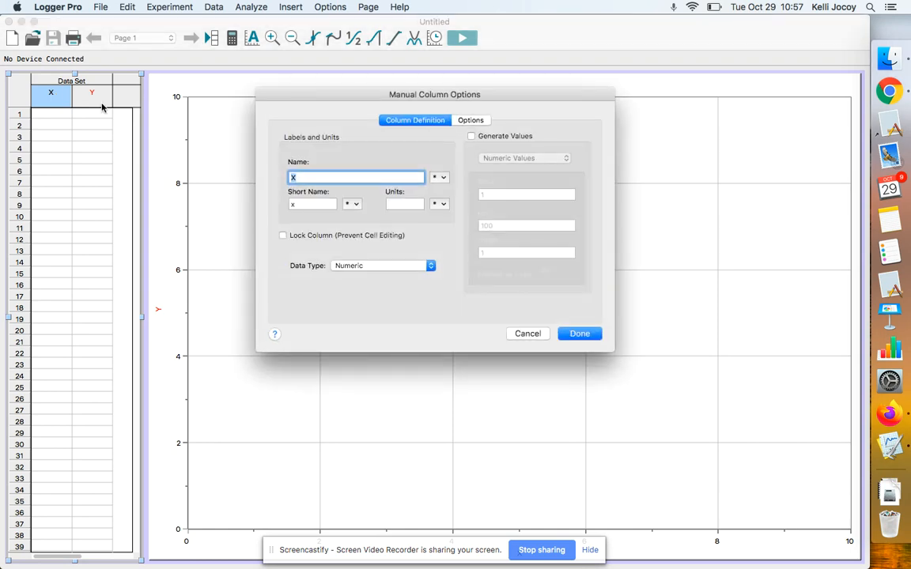
pyautogui.write('acceleration')
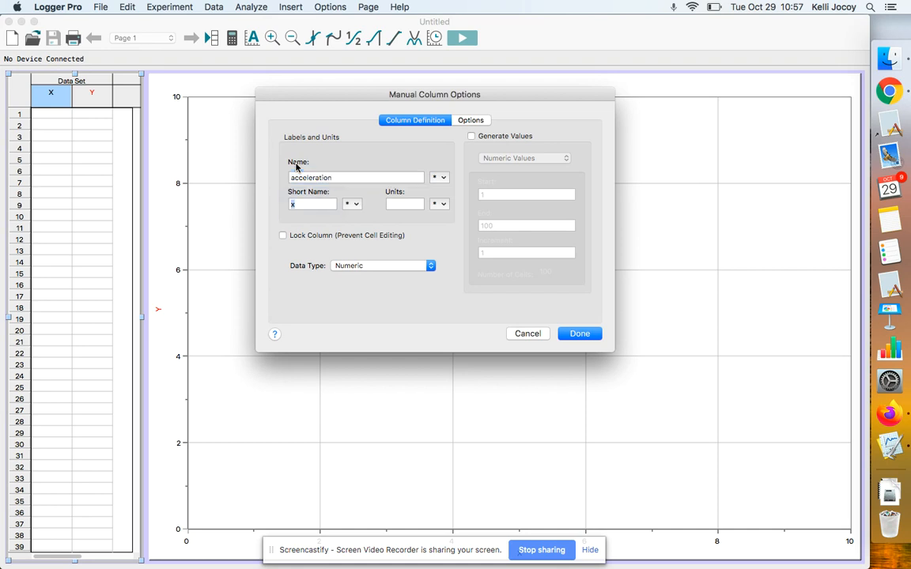
pyautogui.press('Tab')
pyautogui.write('a')
# Step: Set the acceleration column's units to m/s² using a superscript 2, and apply the column options
pyautogui.press('Tab')
pyautogui.write('m/s/s')
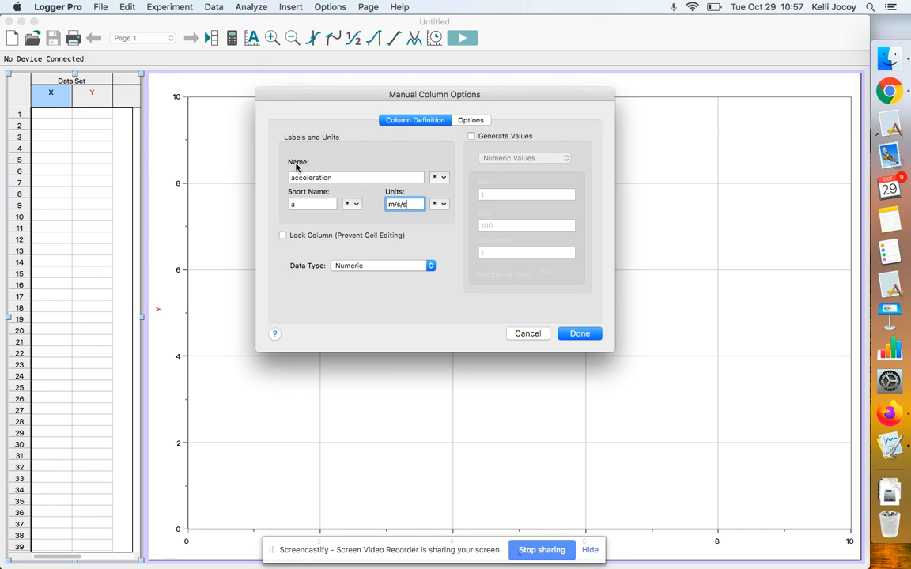
pyautogui.press('BackSpace')
pyautogui.press('BackSpace')
pyautogui.click(439, 204)
pyautogui.moveTo(463, 254)
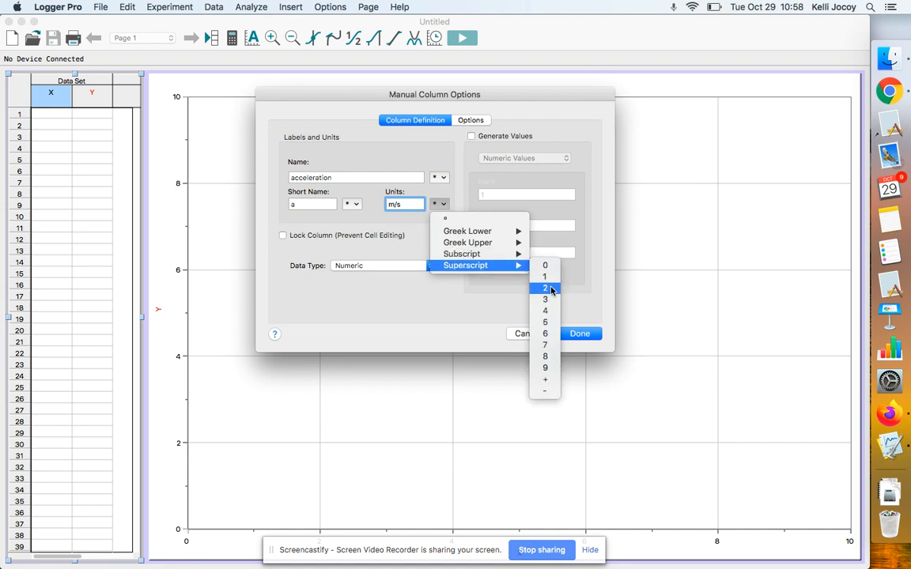
pyautogui.click(547, 288)
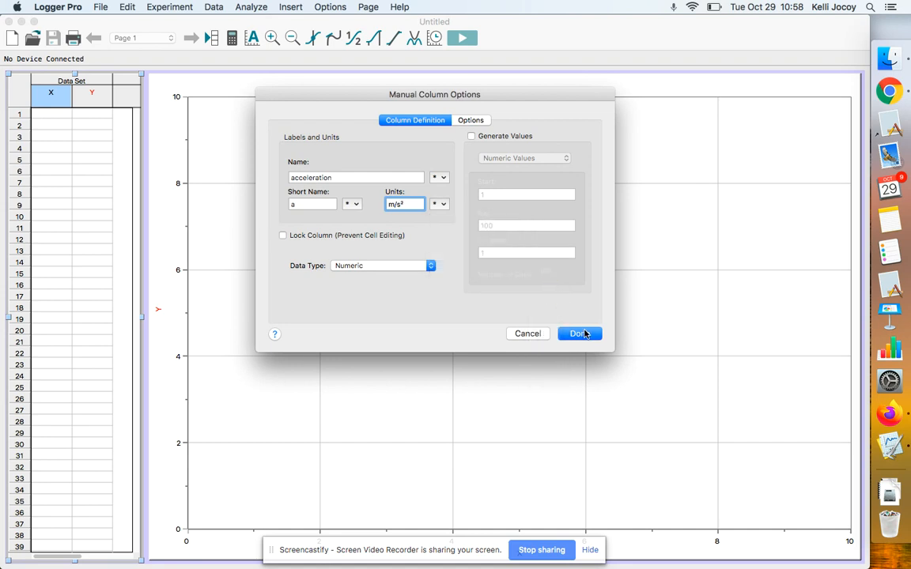
pyautogui.click(580, 333)
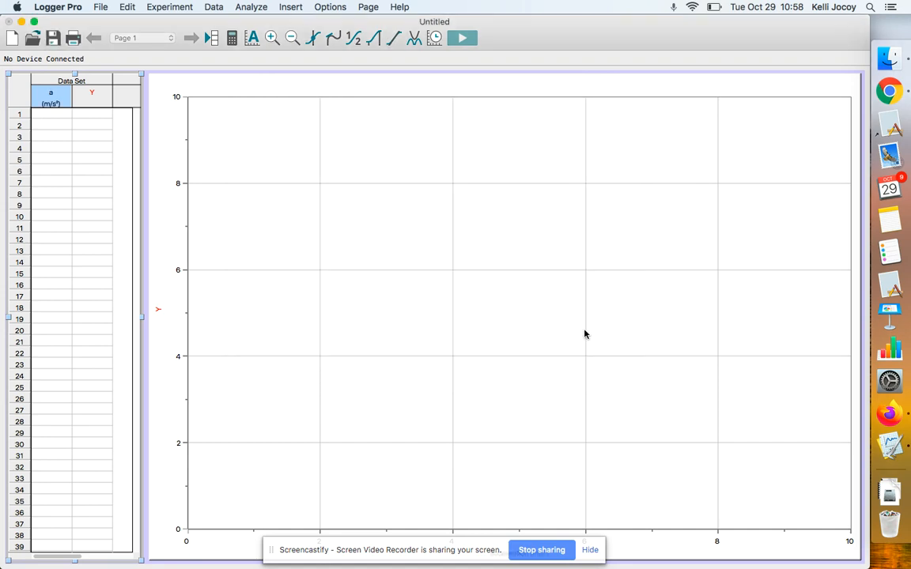
# Step: Rename the Y column to Net Force with short name F and units N, and apply the column options
pyautogui.doubleClick(87, 94)
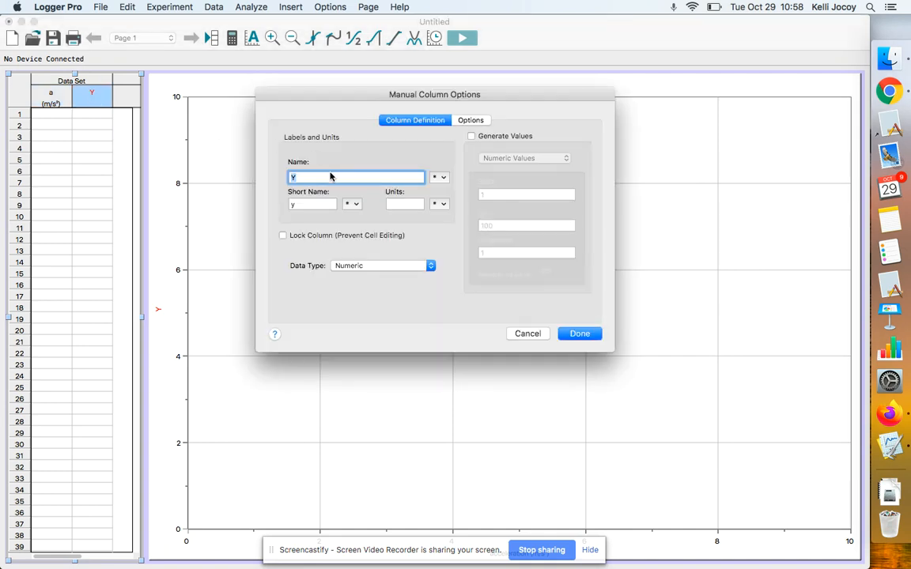
pyautogui.write('Net Force')
pyautogui.click(313, 205)
pyautogui.press('BackSpace')
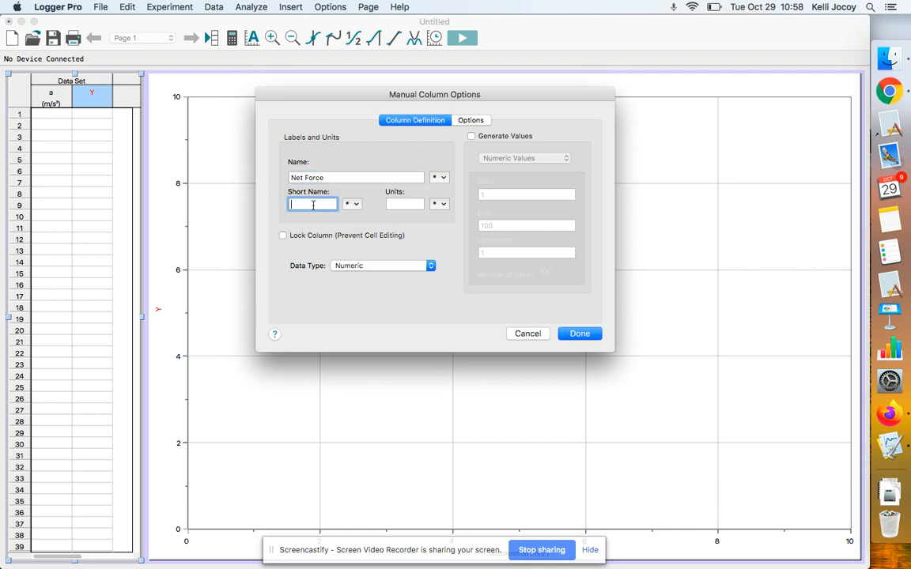
pyautogui.write('F')
pyautogui.click(389, 204)
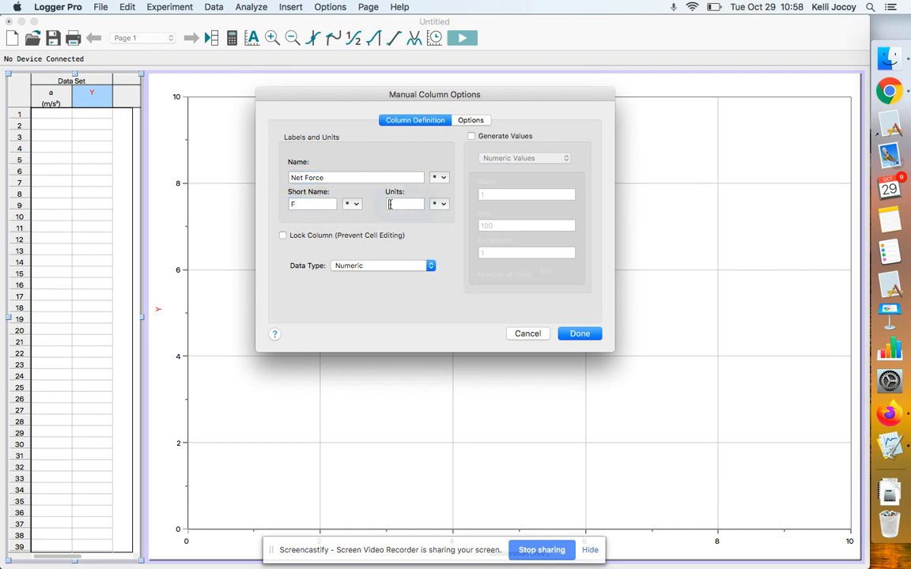
pyautogui.write('N')
pyautogui.click(574, 332)
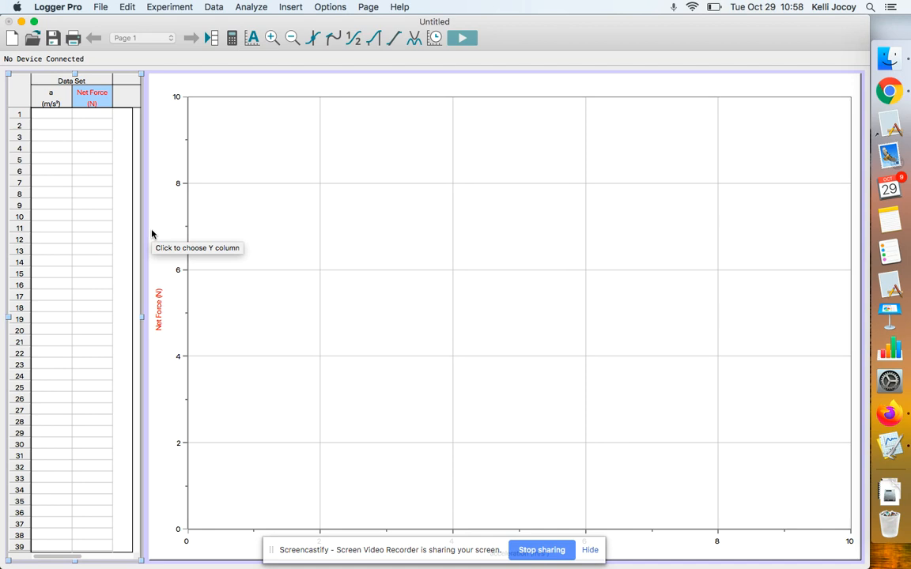
# Step: Switch to Chrome and look through the Period 2, 3, 5, 6 and Combined Data sheets of the teacher's shared data spreadsheet
pyautogui.press('super+Tab')
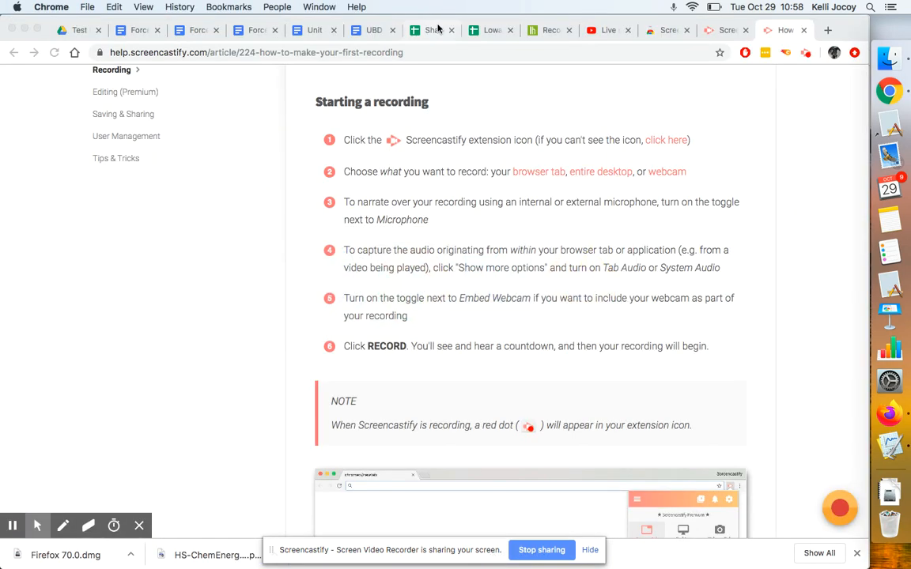
pyautogui.click(441, 30)
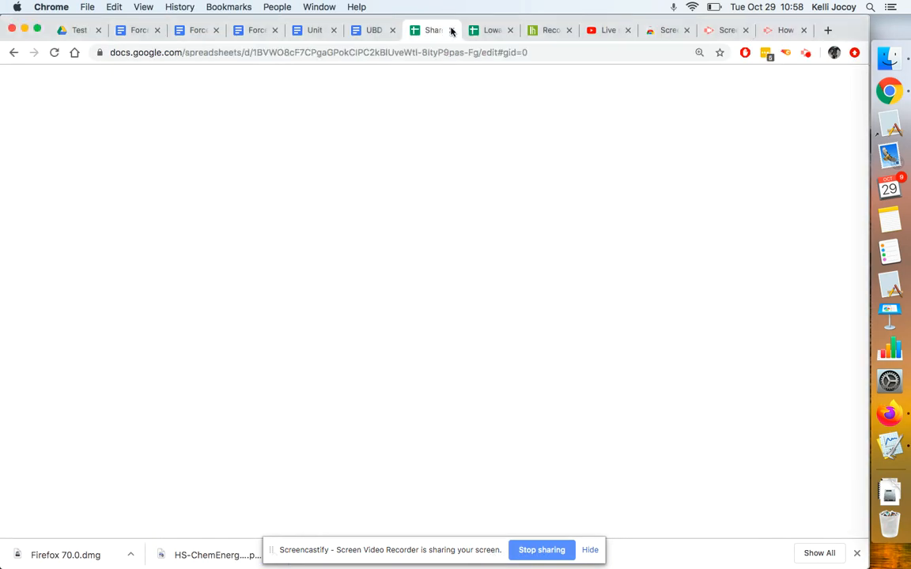
pyautogui.click(486, 32)
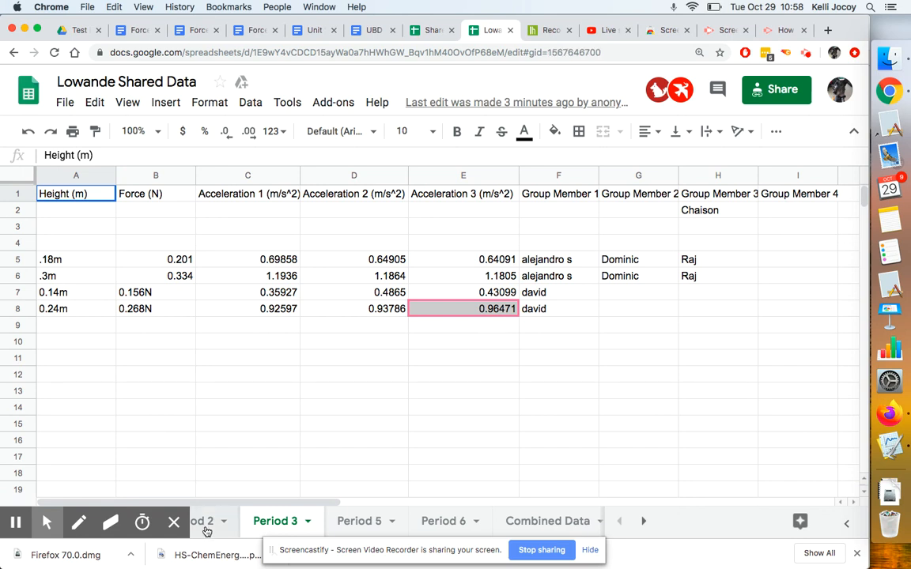
pyautogui.click(204, 526)
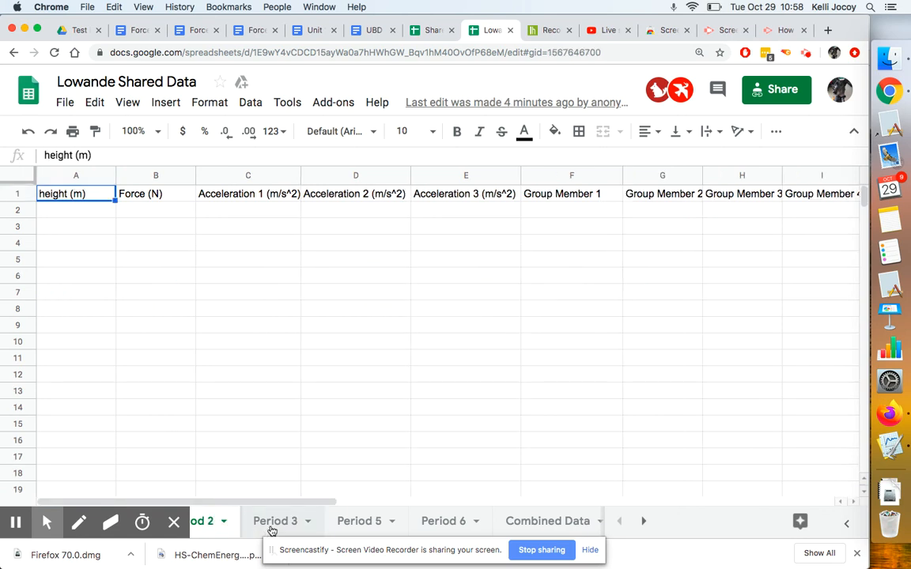
pyautogui.click(279, 524)
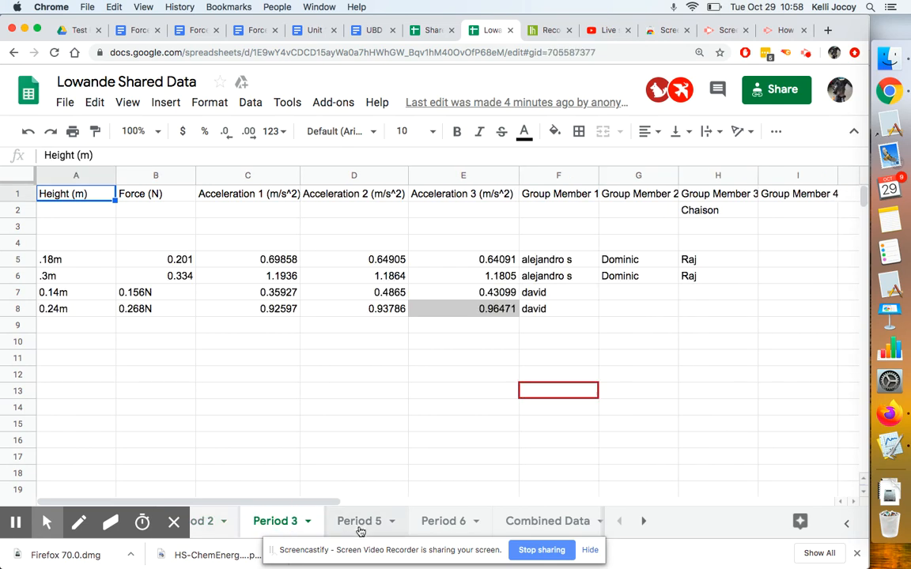
pyautogui.click(360, 526)
pyautogui.click(444, 526)
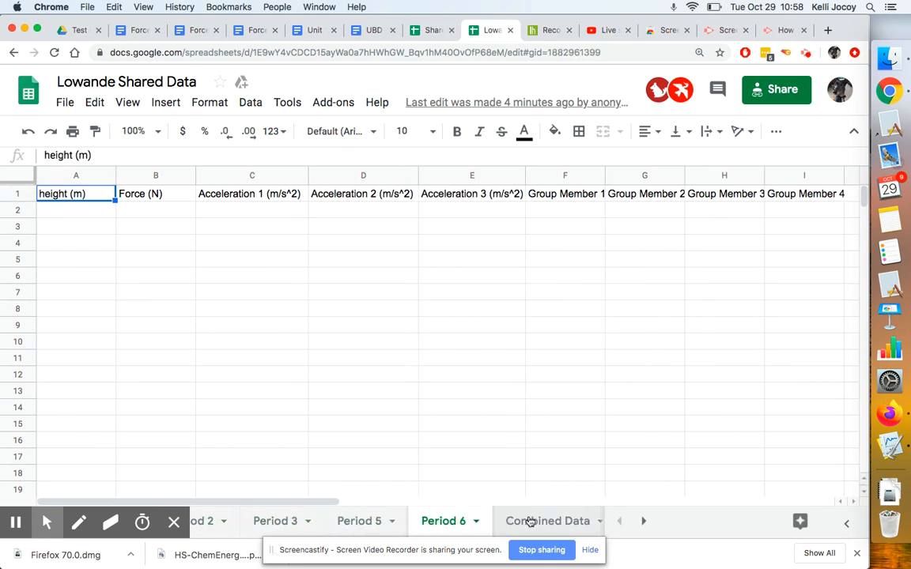
pyautogui.click(531, 522)
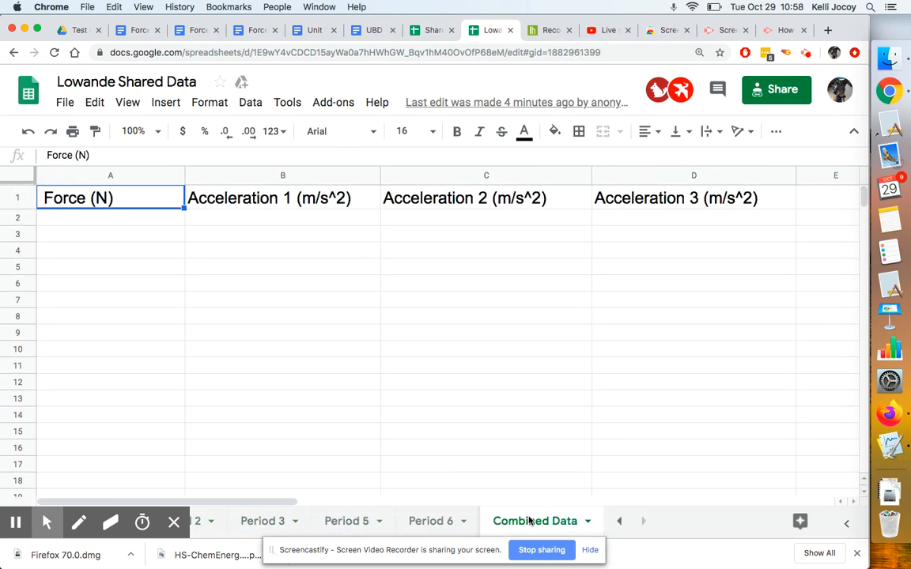
# Step: Open the Combined Data sheet of the Shared Data spreadsheet and examine its force and acceleration rows from start to end
pyautogui.click(430, 30)
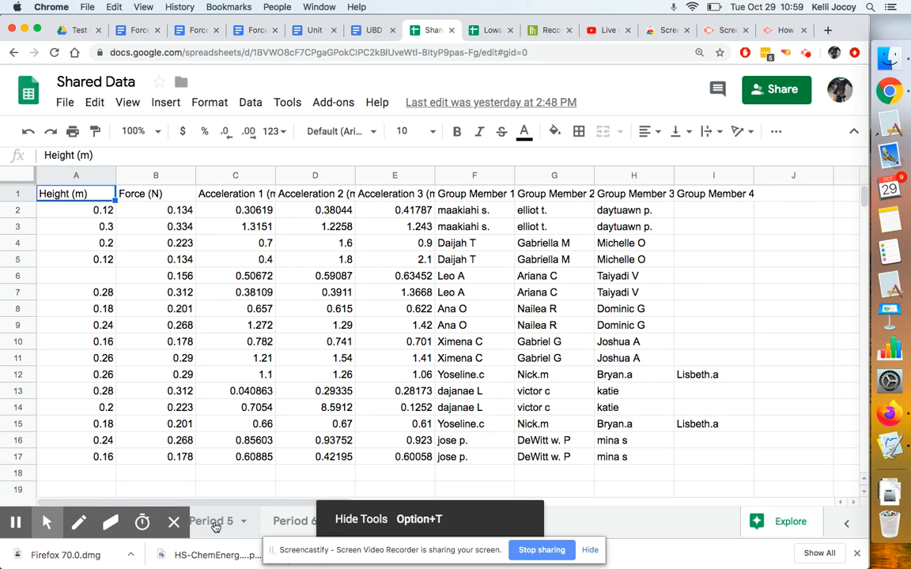
pyautogui.click(289, 525)
pyautogui.click(289, 525)
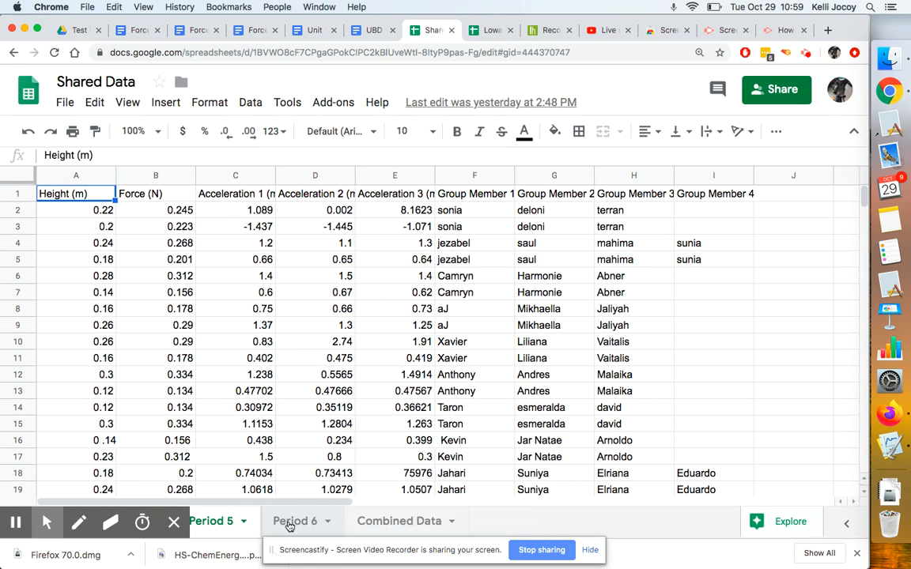
pyautogui.click(381, 525)
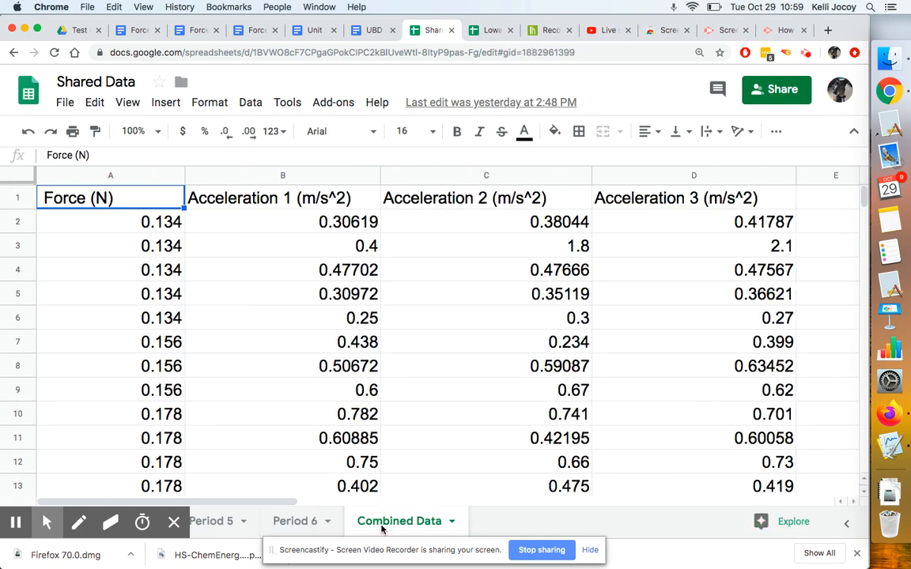
pyautogui.scroll(-10, 459, 335)
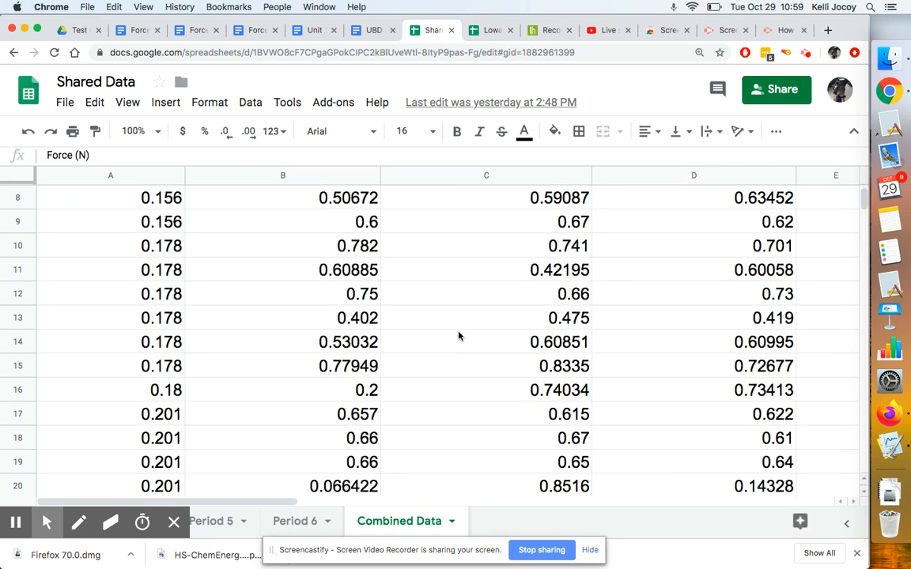
pyautogui.scroll(-4, 458, 336)
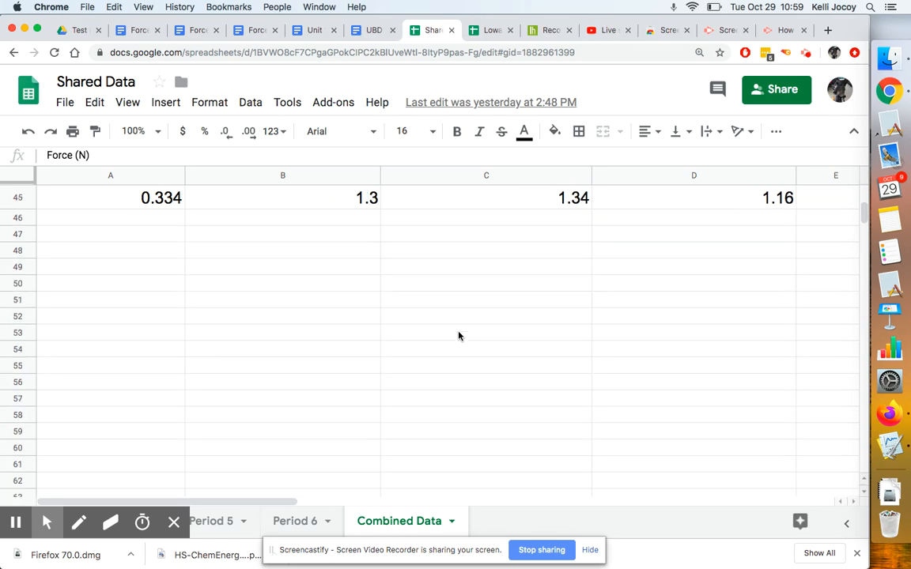
pyautogui.scroll(14, 459, 336)
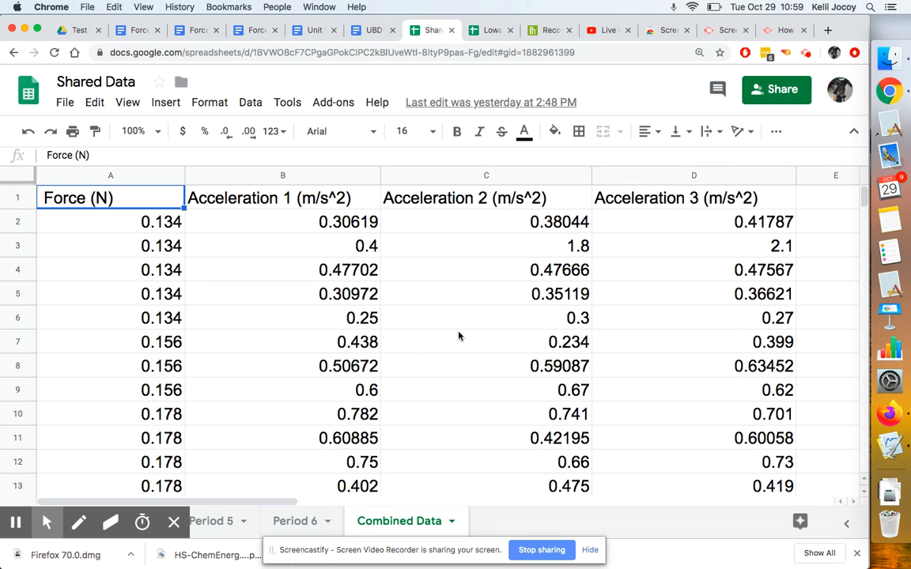
pyautogui.scroll(-6, 458, 336)
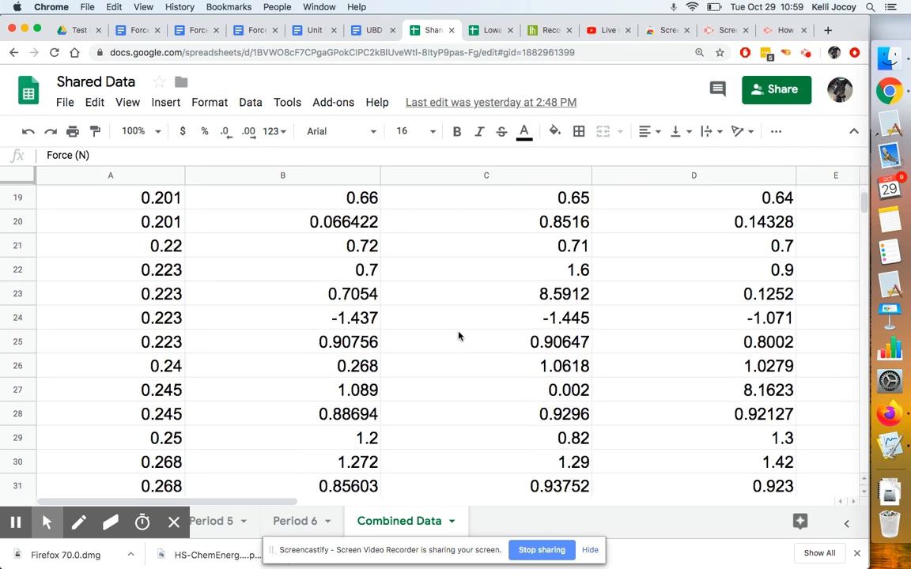
pyautogui.scroll(-6, 458, 336)
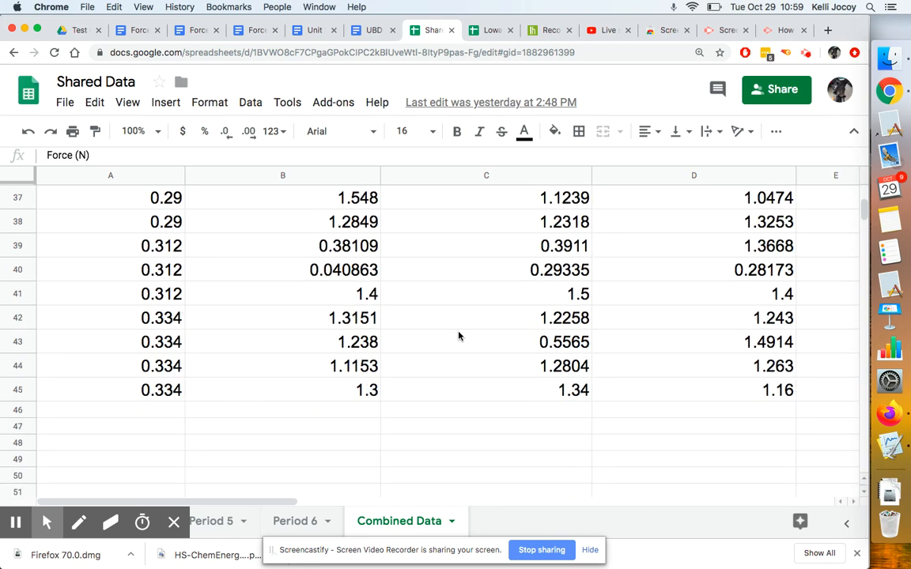
pyautogui.scroll(12, 458, 336)
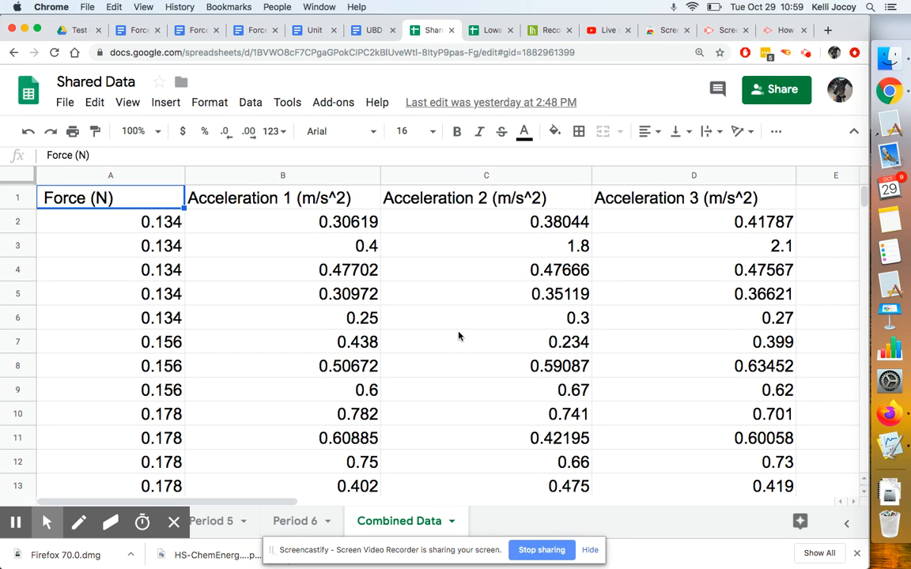
# Step: Copy the force values in cells A2 to A45 of the Combined Data sheet
pyautogui.click(174, 224)
pyautogui.moveTo(168, 224); pyautogui.dragTo(155, 373)
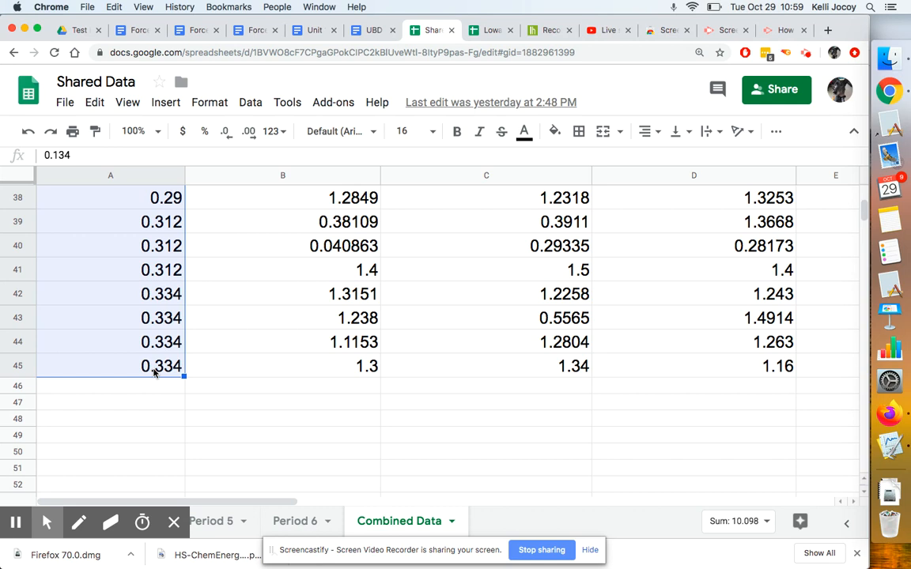
pyautogui.press('super+c')
# Step: Switch to Logger Pro and paste the copied force values into the Net Force column starting at row 1
pyautogui.press('super+Tab')
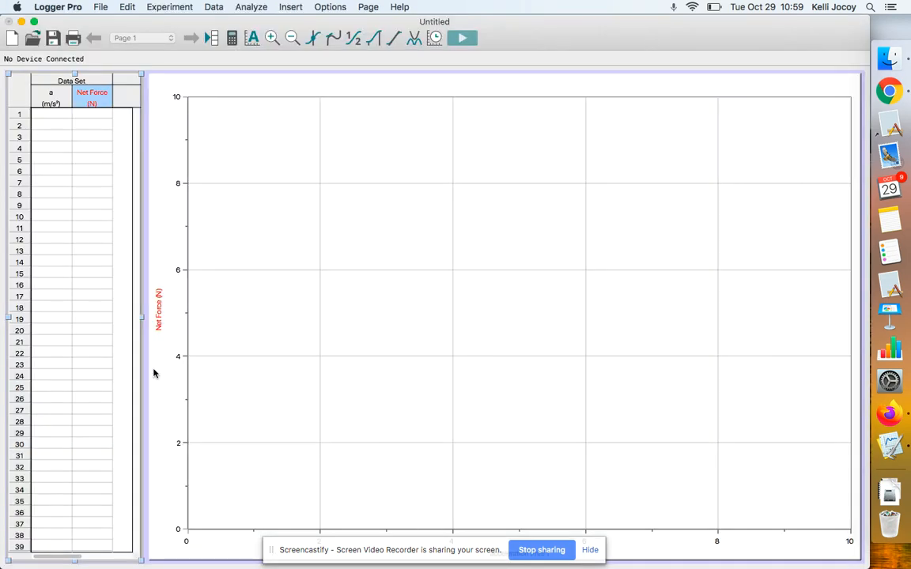
pyautogui.click(101, 115)
pyautogui.press('super+v')
pyautogui.scroll(-2, 89, 215)
pyautogui.scroll(2, 89, 215)
pyautogui.scroll(-2, 89, 215)
pyautogui.scroll(2, 89, 215)
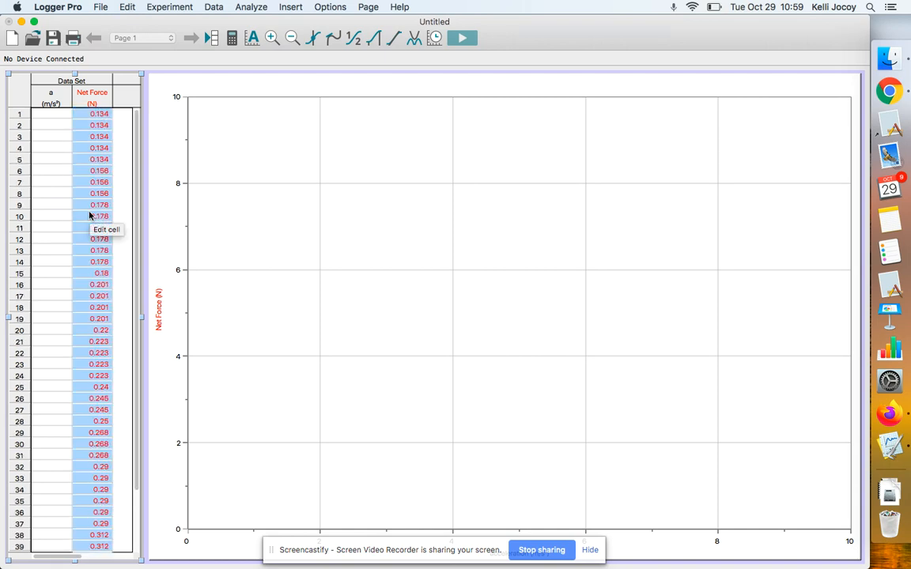
# Step: Switch back to Chrome and copy the Acceleration 1 values in cells B2 to B45 of the Combined Data sheet
pyautogui.press('super+Tab')
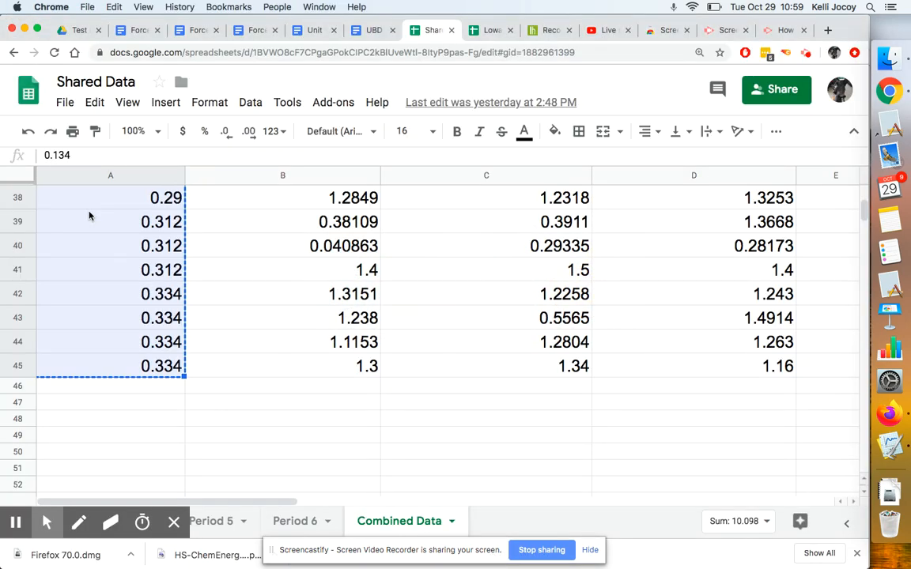
pyautogui.scroll(15, 272, 370)
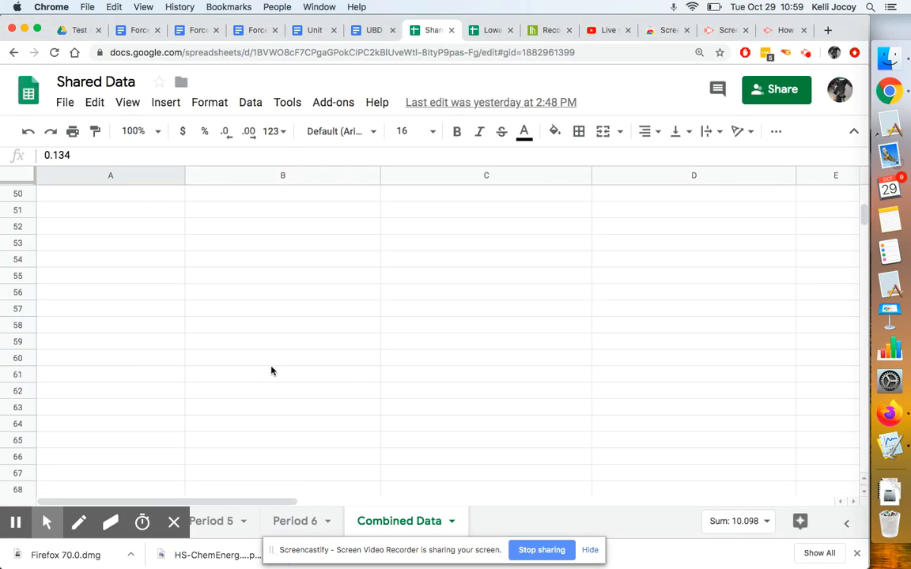
pyautogui.click(331, 221)
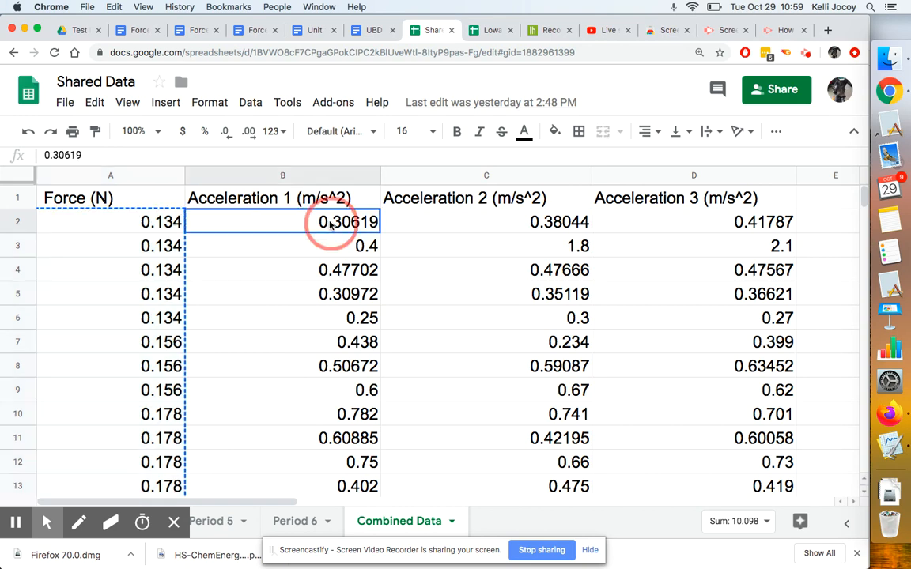
pyautogui.moveTo(325, 223); pyautogui.dragTo(323, 465)
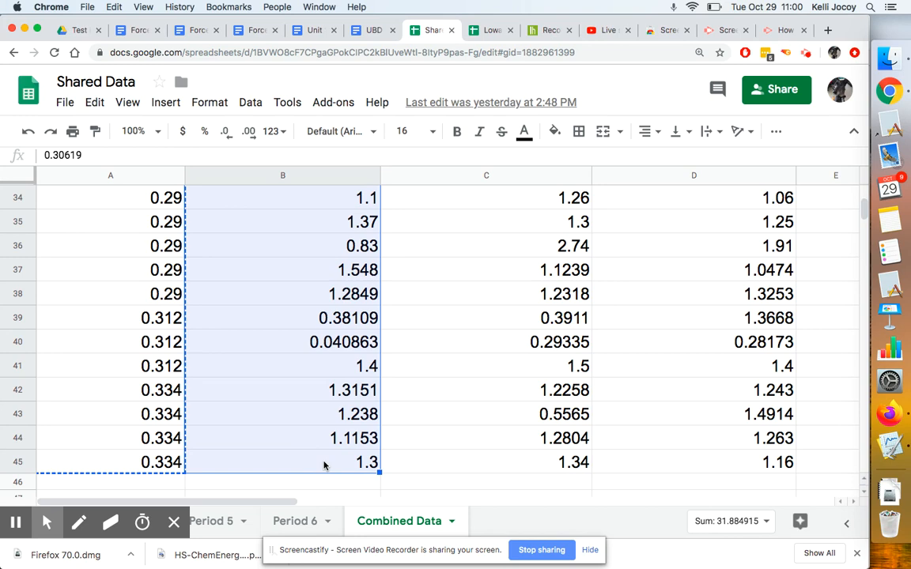
pyautogui.press('super+c')
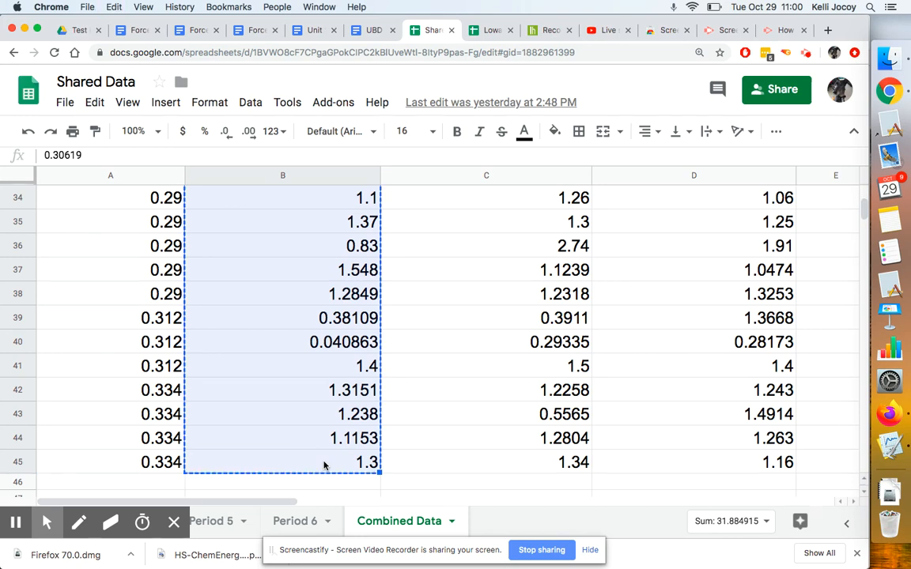
# Step: Switch to Logger Pro and paste the copied Acceleration 1 values into the acceleration column starting at row 1
pyautogui.press('super+Tab')
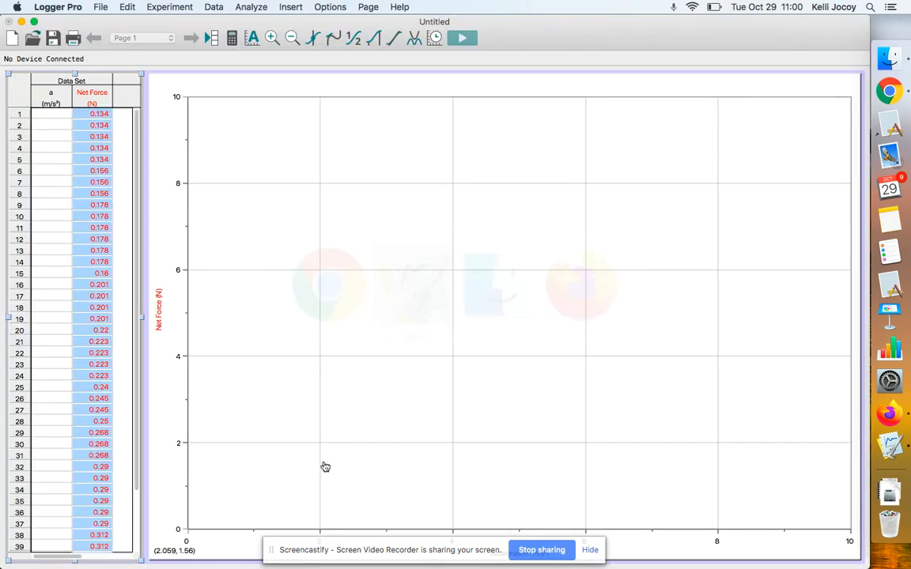
pyautogui.click(64, 118)
pyautogui.press('super+v')
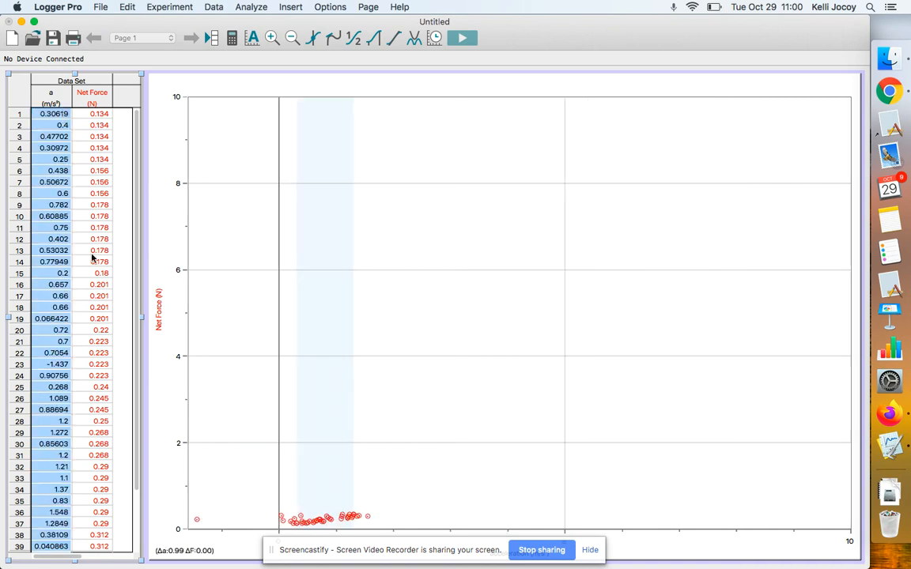
pyautogui.scroll(-2, 96, 253)
pyautogui.scroll(2, 97, 253)
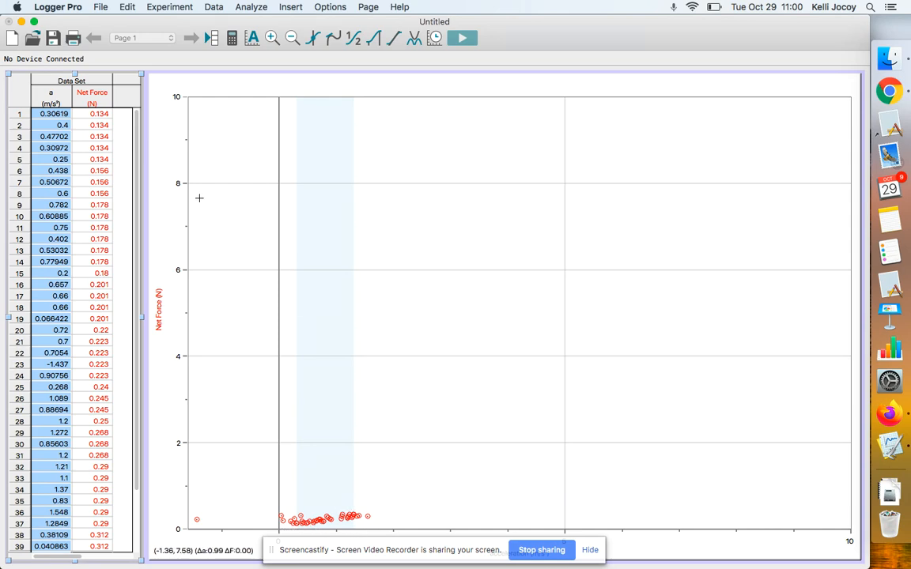
# Step: Switch back to Chrome and copy the Acceleration 2 values in cells C2 to C45 of the Combined Data sheet
pyautogui.press('super+Tab')
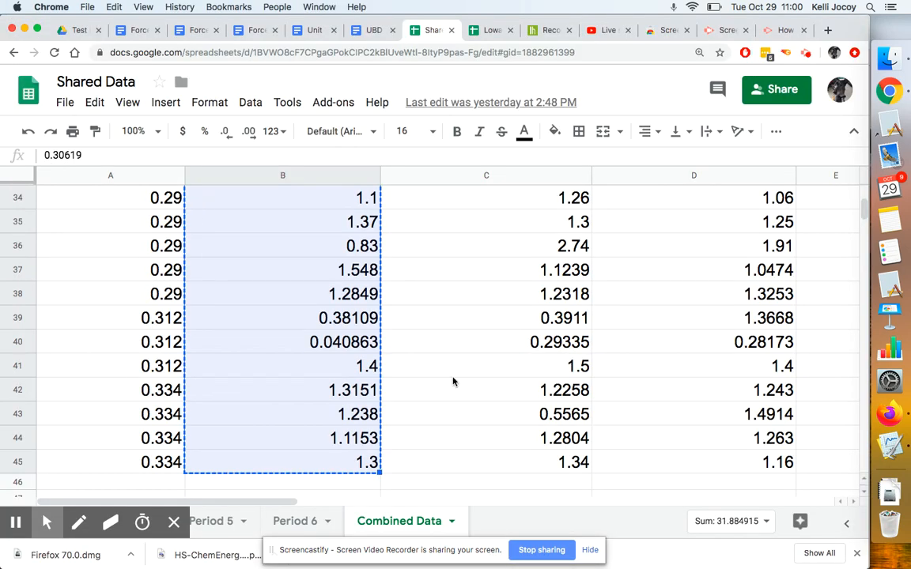
pyautogui.click(519, 462)
pyautogui.moveTo(519, 462)
pyautogui.mouseDown()
pyautogui.moveTo(490, 278)
pyautogui.moveTo(483, 121)
pyautogui.moveTo(484, 229)
pyautogui.mouseUp()
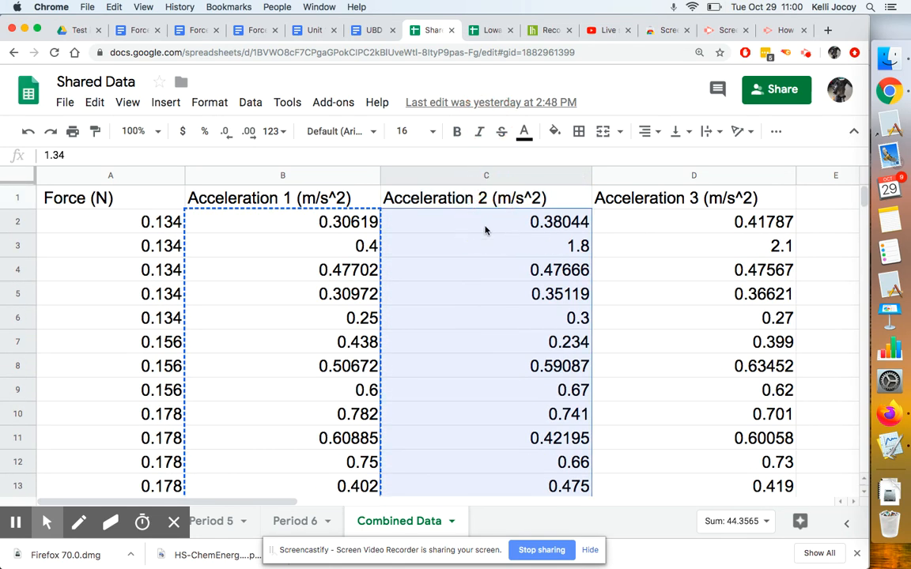
pyautogui.press('super+c')
# Step: Switch to Logger Pro and paste the Acceleration 2 values into the acceleration column starting at row 45
pyautogui.press('super+Tab')
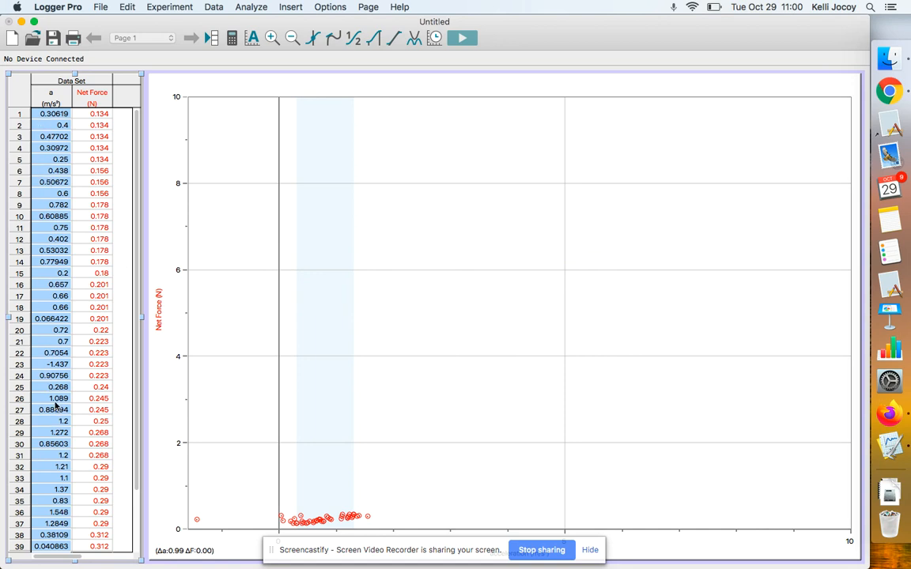
pyautogui.scroll(-3, 55, 406)
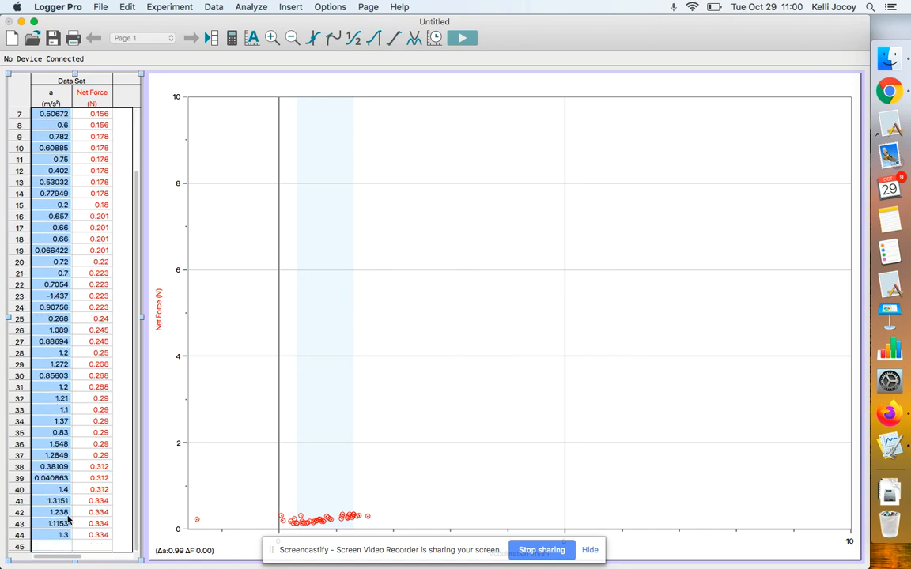
pyautogui.click(55, 546)
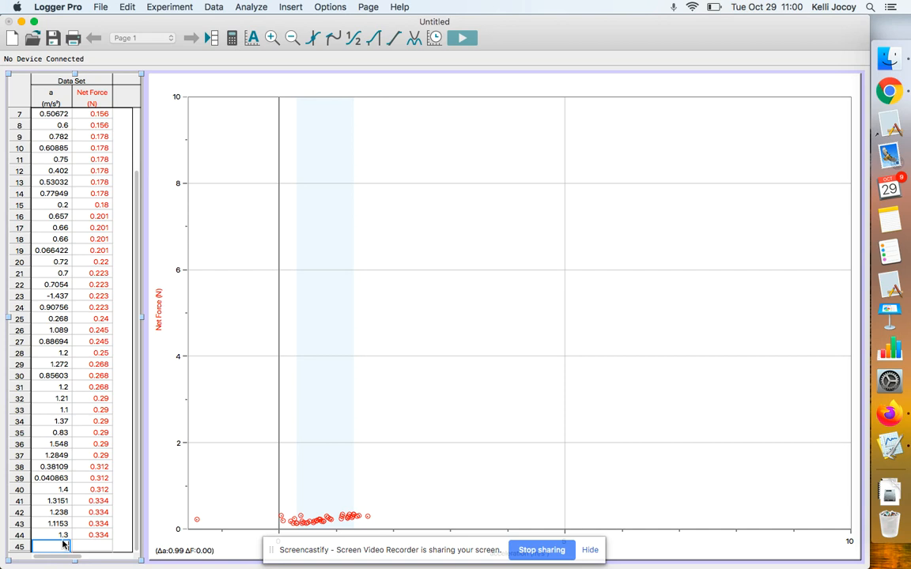
pyautogui.press('super+v')
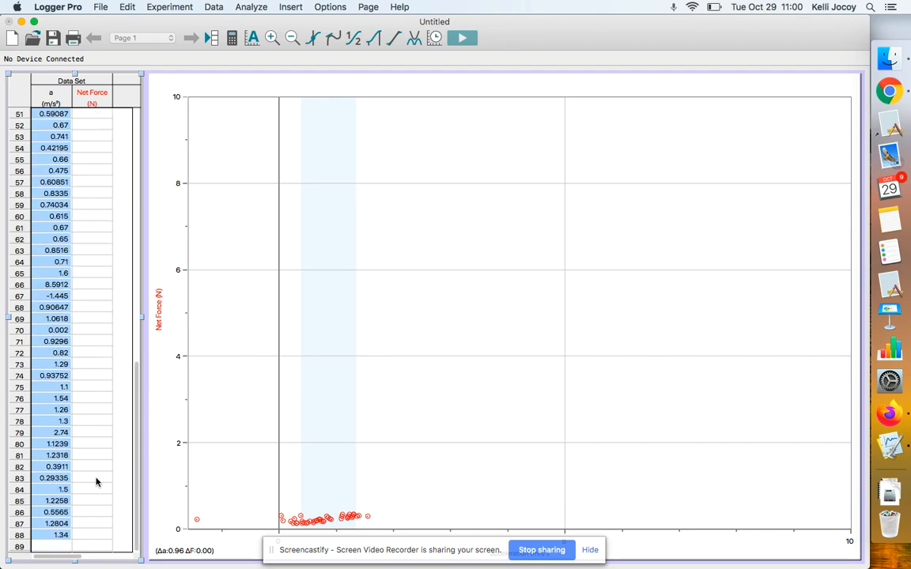
# Step: Switch to Chrome and copy the force values in cells A2 to A45 again to pair with the Acceleration 2 values
pyautogui.press('super+Tab')
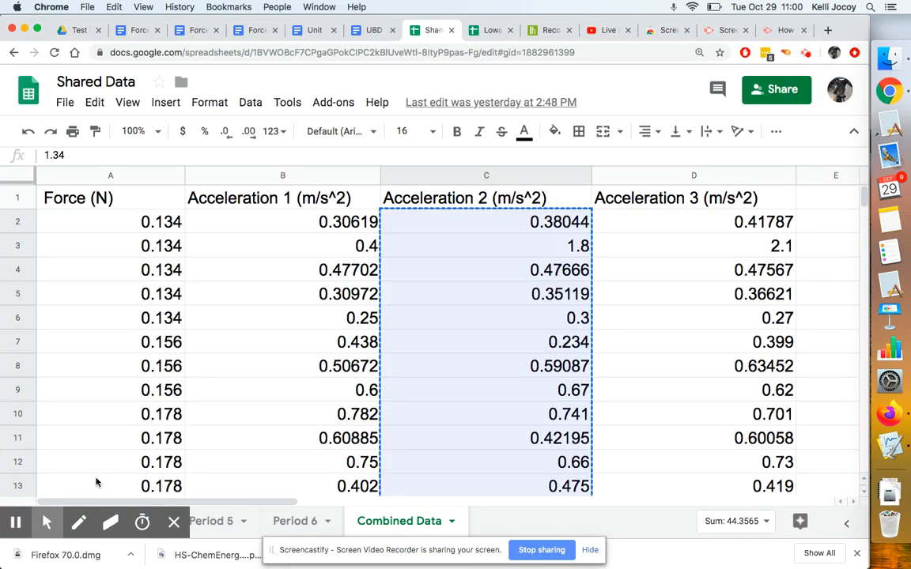
pyautogui.click(113, 224)
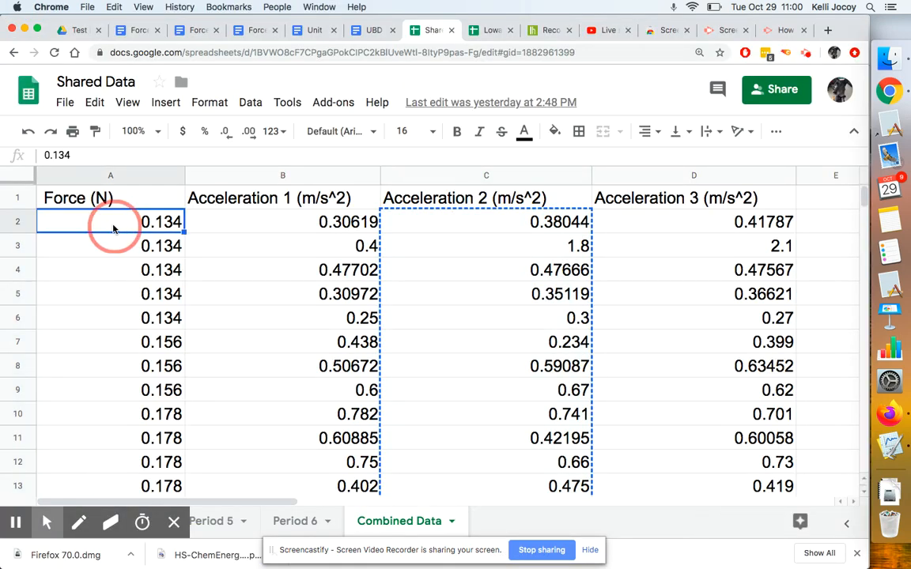
pyautogui.click(443, 225)
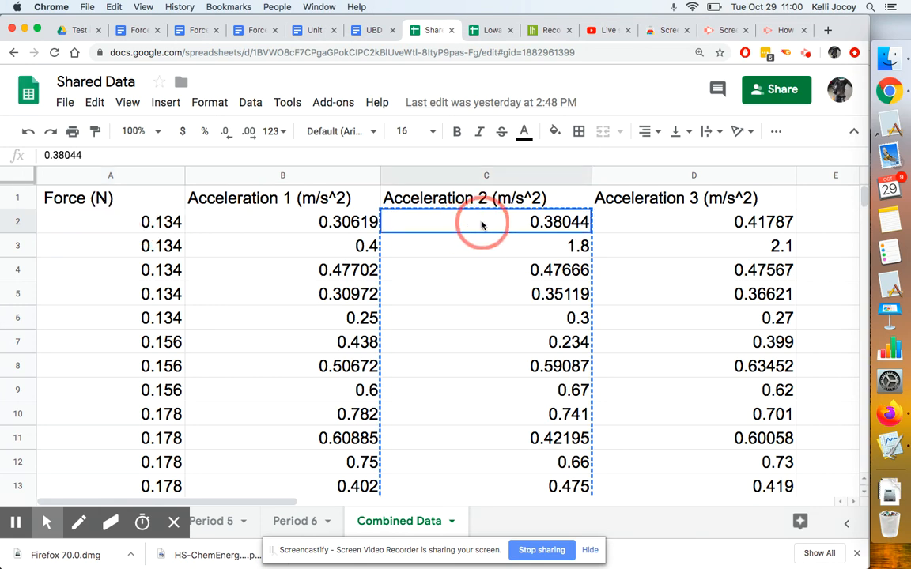
pyautogui.moveTo(144, 225); pyautogui.dragTo(154, 413)
pyautogui.moveTo(153, 496); pyautogui.dragTo(157, 260)
pyautogui.press('super+c')
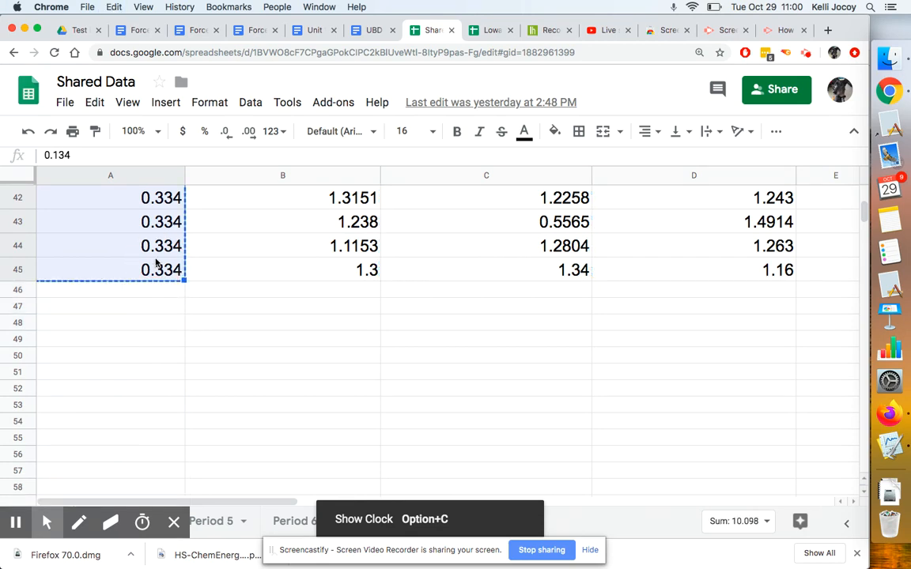
# Step: Switch to Logger Pro, paste the force values into the Net Force column starting at row 45, and highlight the farthest outlier on the graph
pyautogui.press('super+Tab')
pyautogui.scroll(3, 106, 135)
pyautogui.scroll(3, 105, 139)
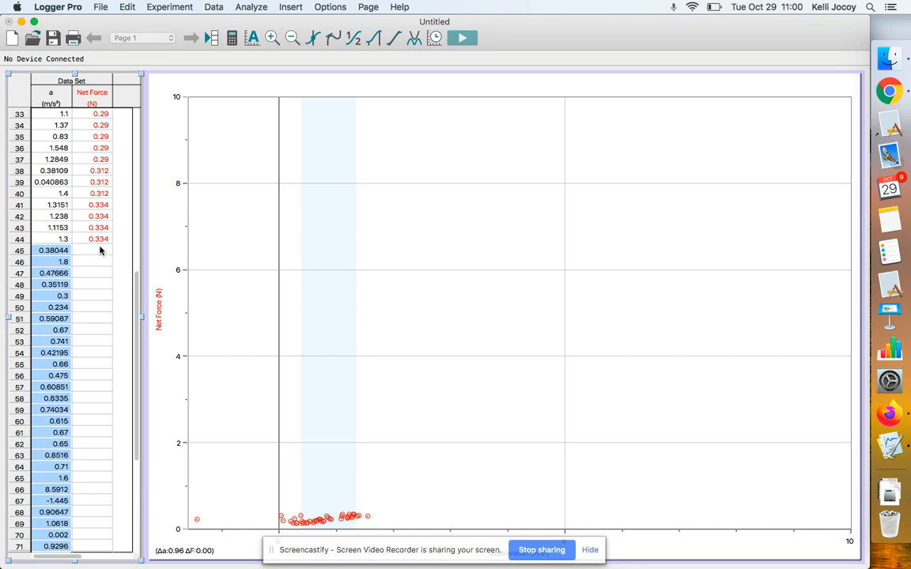
pyautogui.click(99, 249)
pyautogui.press('super+v')
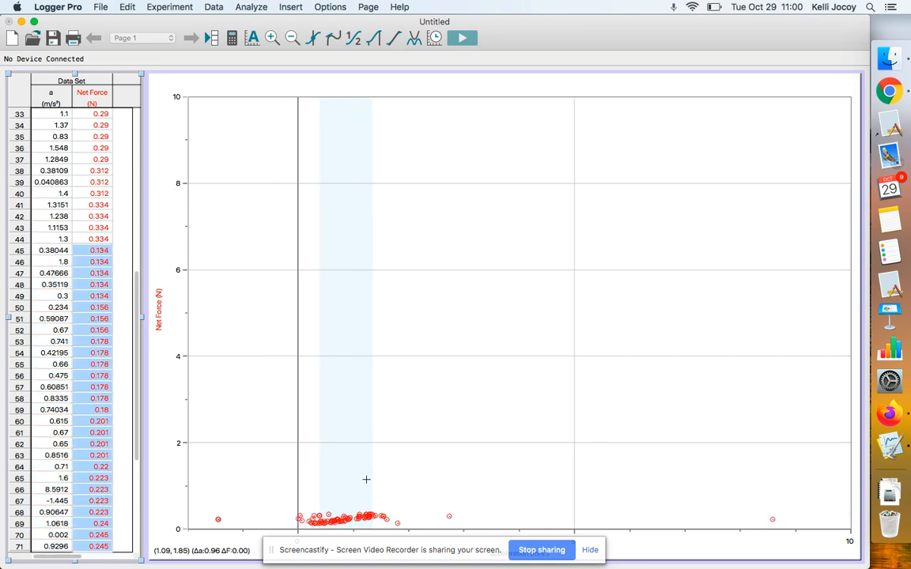
pyautogui.moveTo(343, 511); pyautogui.dragTo(313, 529)
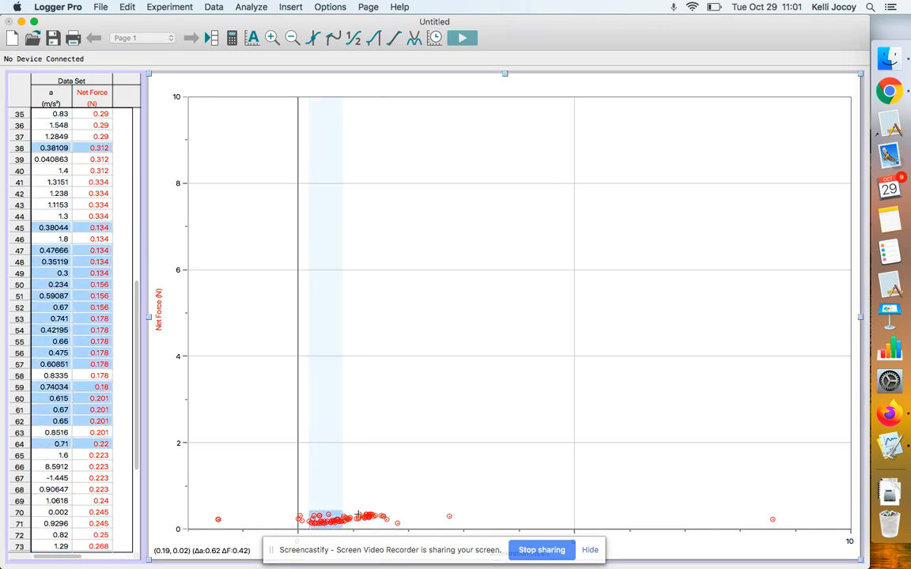
pyautogui.moveTo(770, 522); pyautogui.dragTo(778, 519)
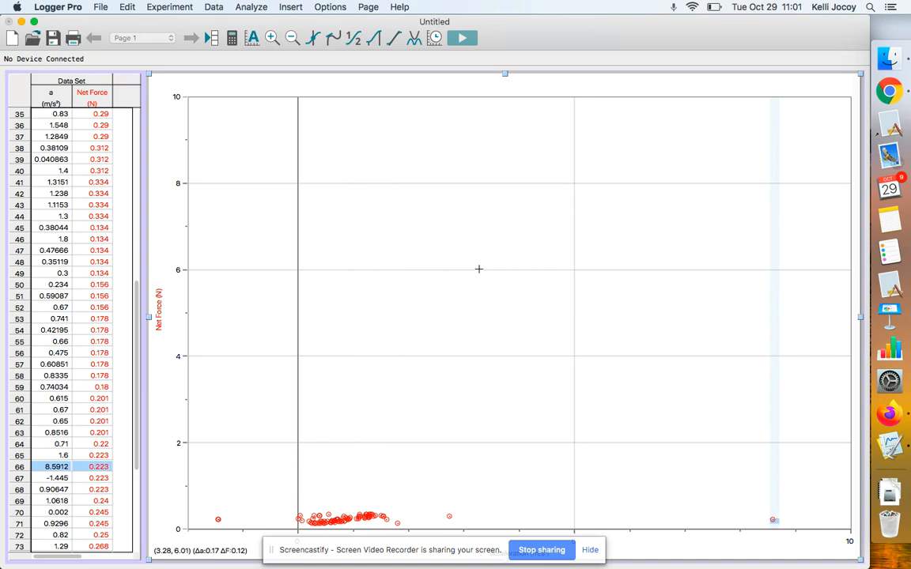
# Step: Switch to Chrome and copy the Acceleration 3 values in cells D2 to D45 of the Combined Data sheet
pyautogui.press('super+Tab')
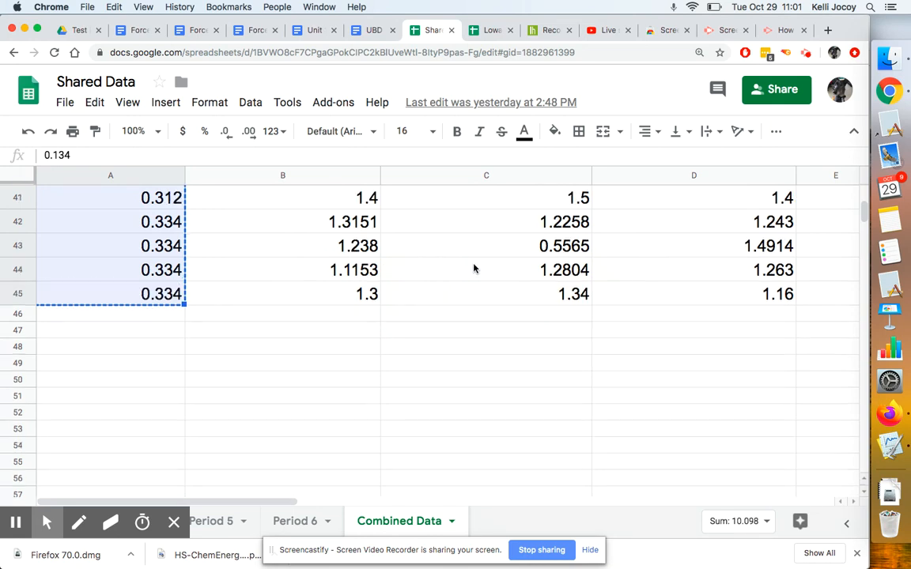
pyautogui.scroll(10, 475, 269)
pyautogui.moveTo(691, 224); pyautogui.dragTo(718, 366)
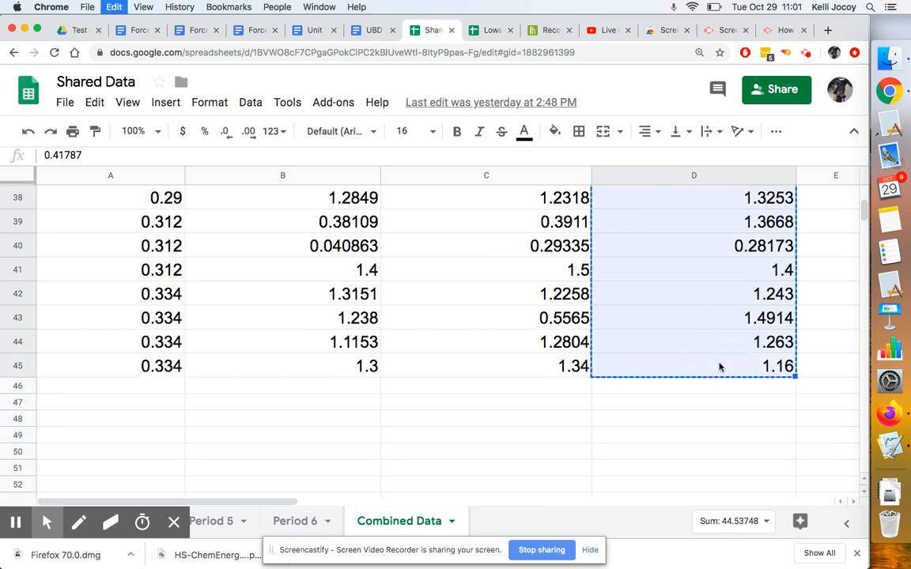
# Step: Switch to Logger Pro and paste the Acceleration 3 values into the acceleration column starting at row 89
pyautogui.press('super+Tab')
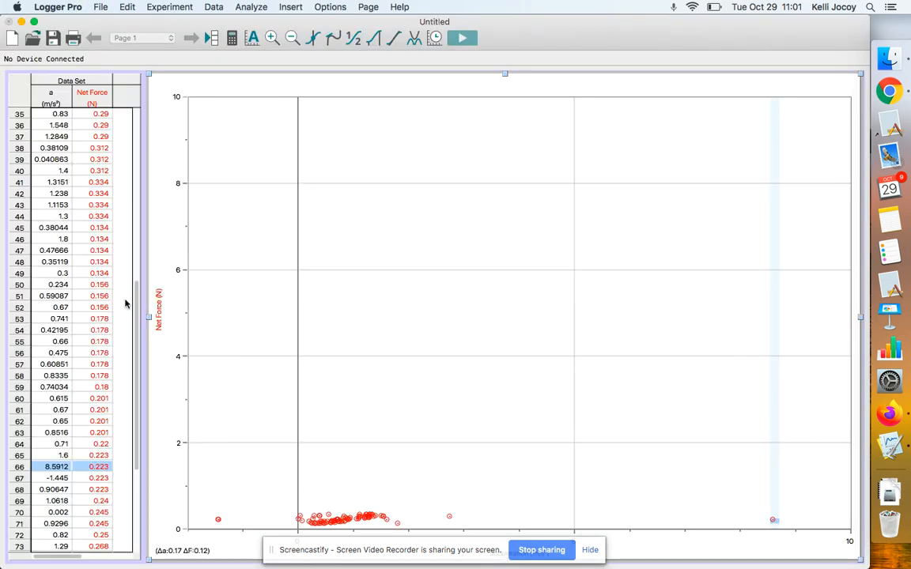
pyautogui.moveTo(136, 305); pyautogui.dragTo(134, 482)
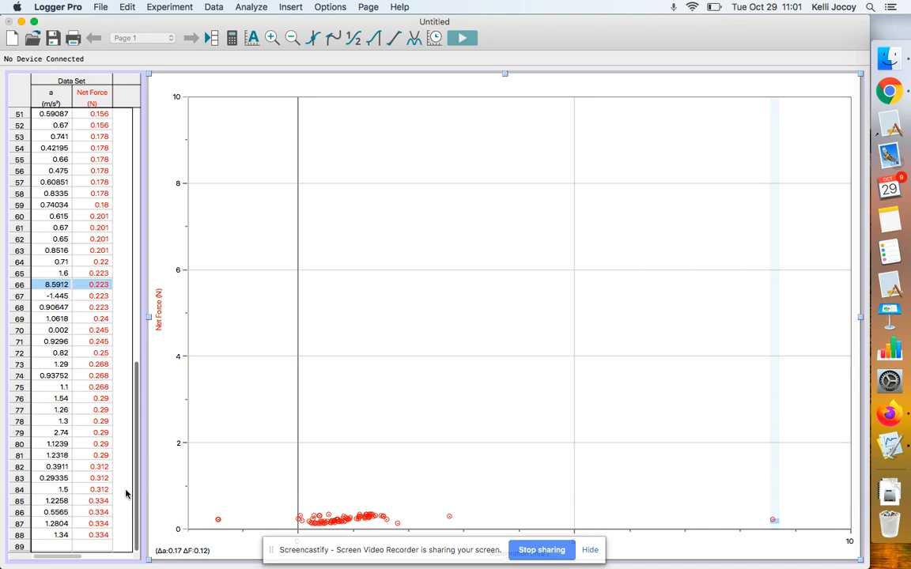
pyautogui.click(66, 544)
pyautogui.press('super+v')
# Step: Return to Chrome and copy the force values in cells A2 to A45 once more for the Acceleration 3 rows
pyautogui.press('super+Tab')
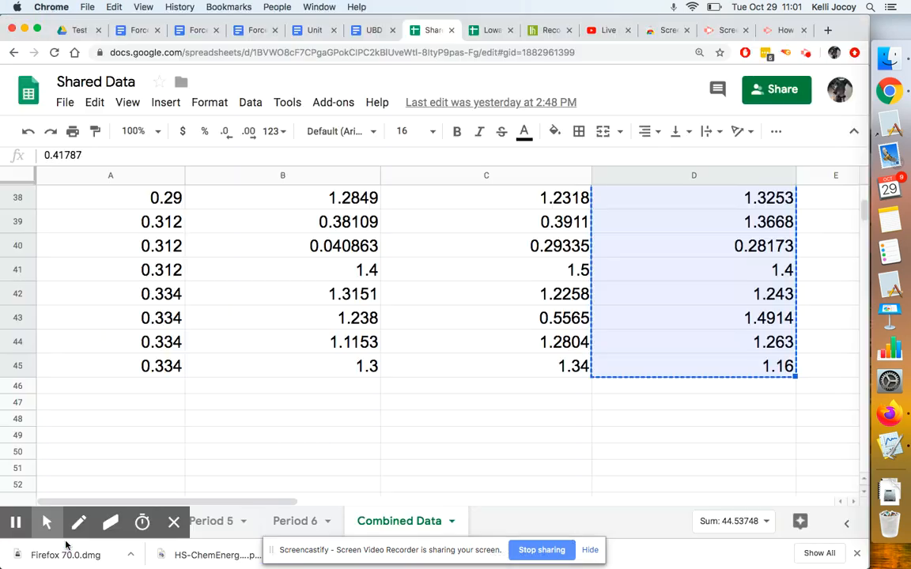
pyautogui.moveTo(164, 369); pyautogui.dragTo(122, 228)
pyautogui.press('super+c')
# Step: Switch to Logger Pro and paste the force values into the Net Force column starting at row 89
pyautogui.press('super+Tab')
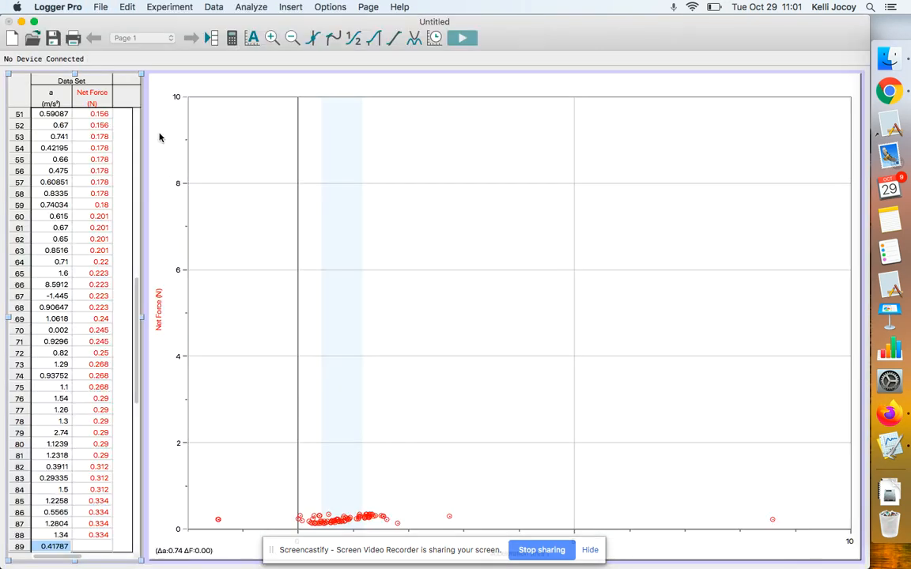
pyautogui.scroll(-6, 93, 205)
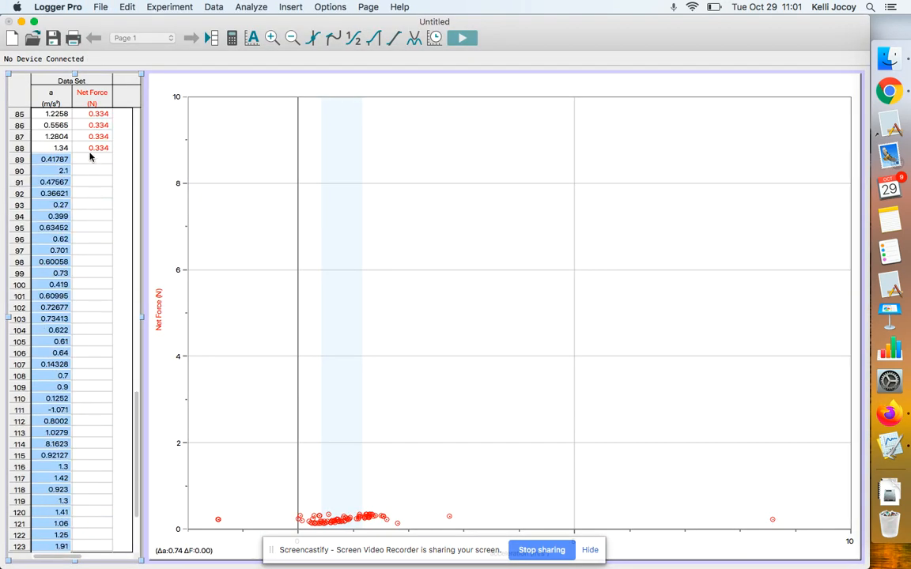
pyautogui.click(90, 158)
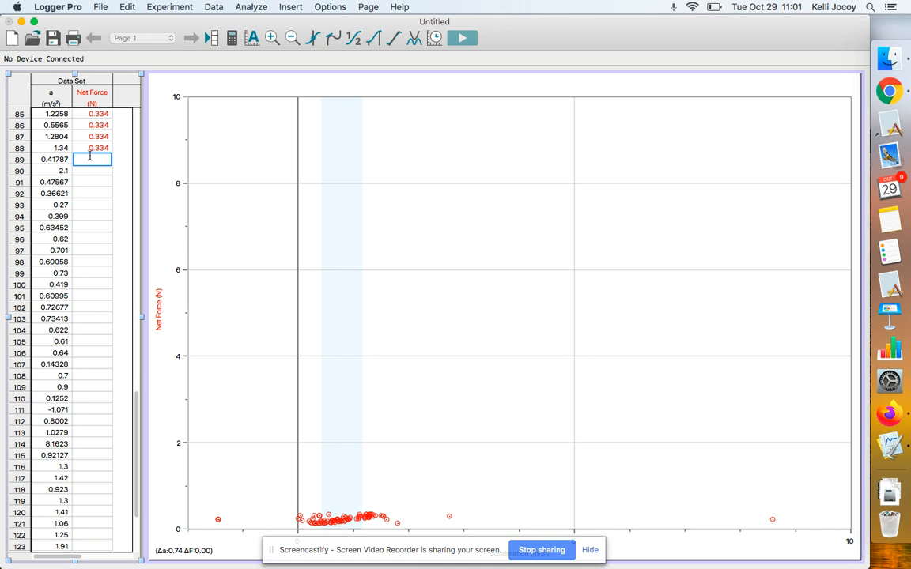
pyautogui.press('super+v')
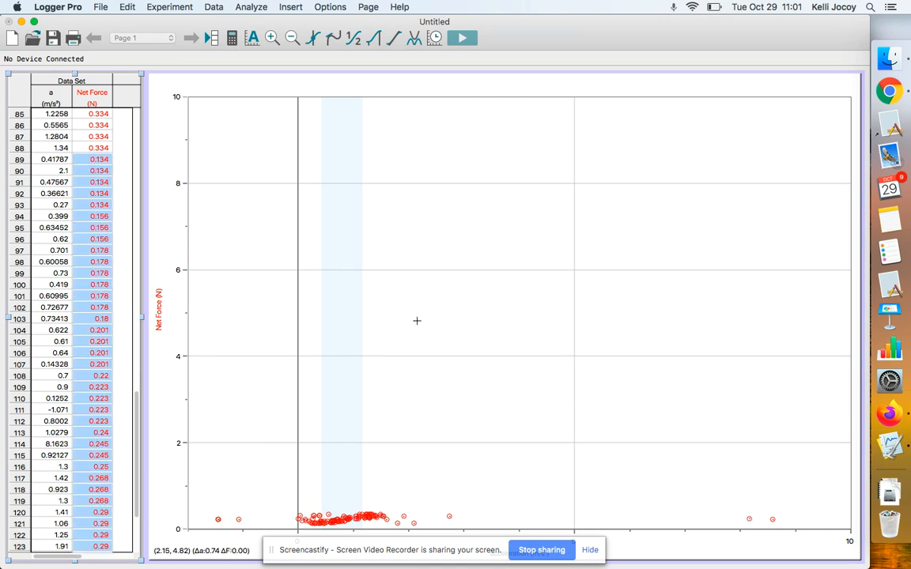
# Step: Apply an automatic Proportional (Aa) curve fit to the Net Force versus acceleration graph
pyautogui.click(421, 195)
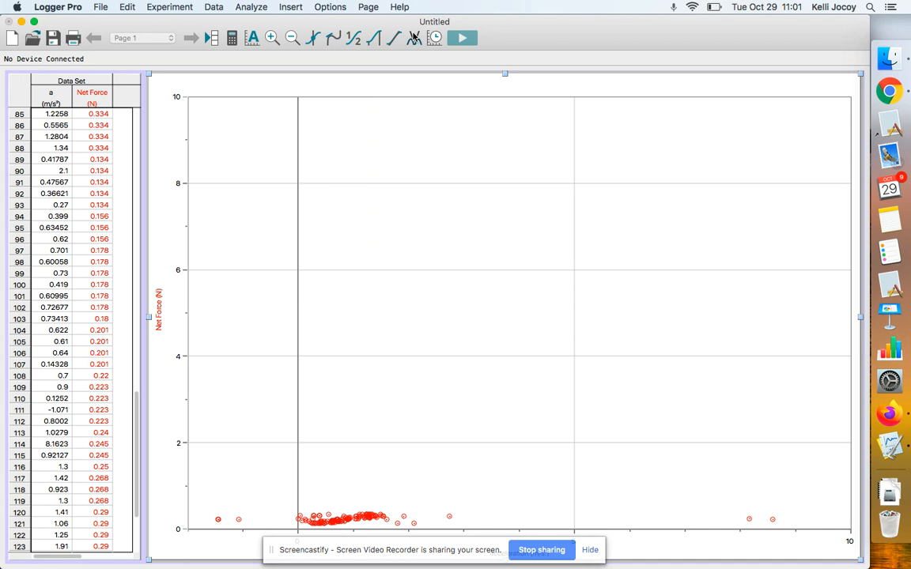
pyautogui.click(415, 37)
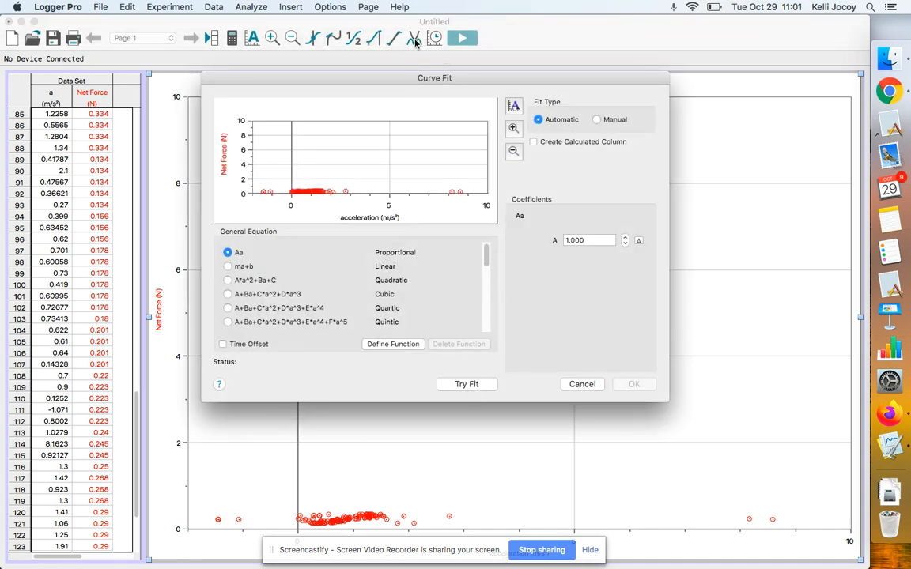
pyautogui.click(467, 385)
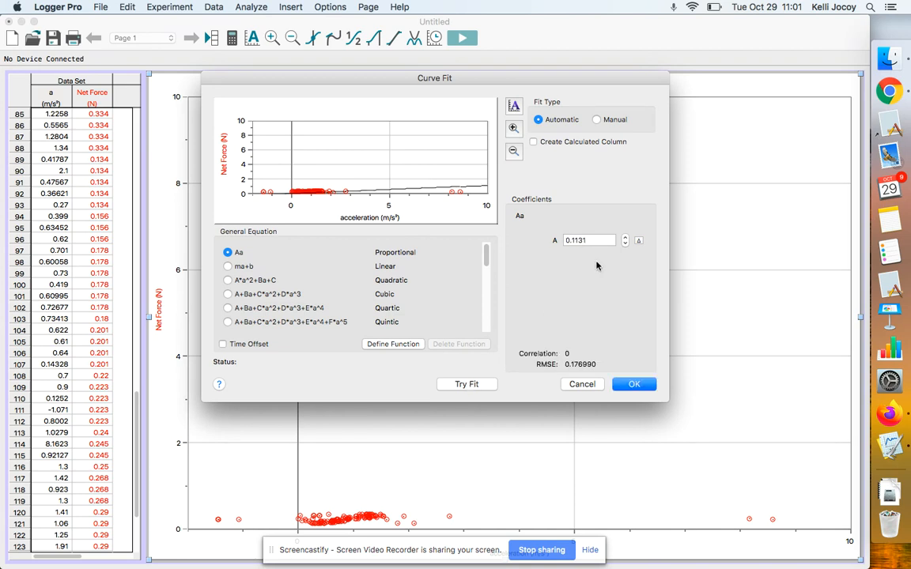
pyautogui.click(633, 384)
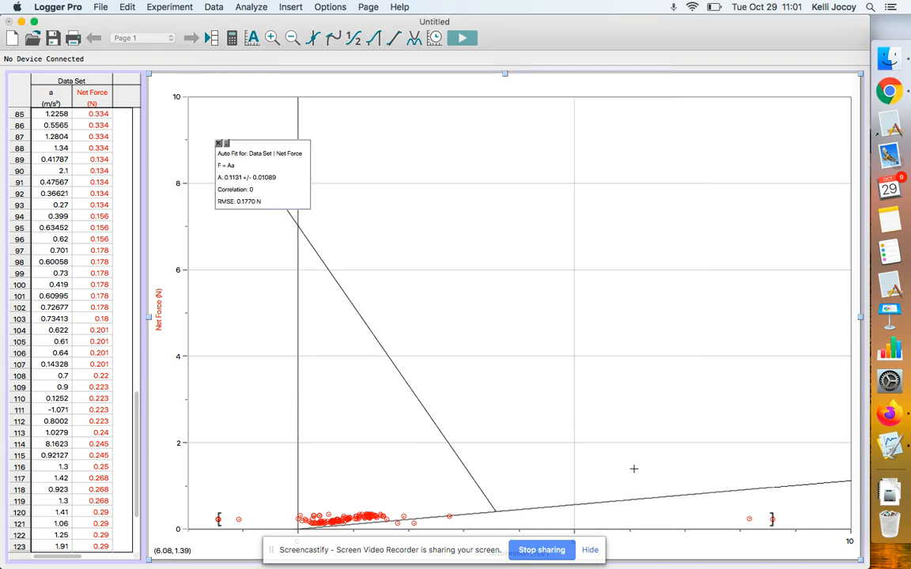
# Step: Highlight the far outliers on the graph and delete the 8.1623 acceleration value in row 114 of the data table
pyautogui.moveTo(778, 519); pyautogui.dragTo(708, 537)
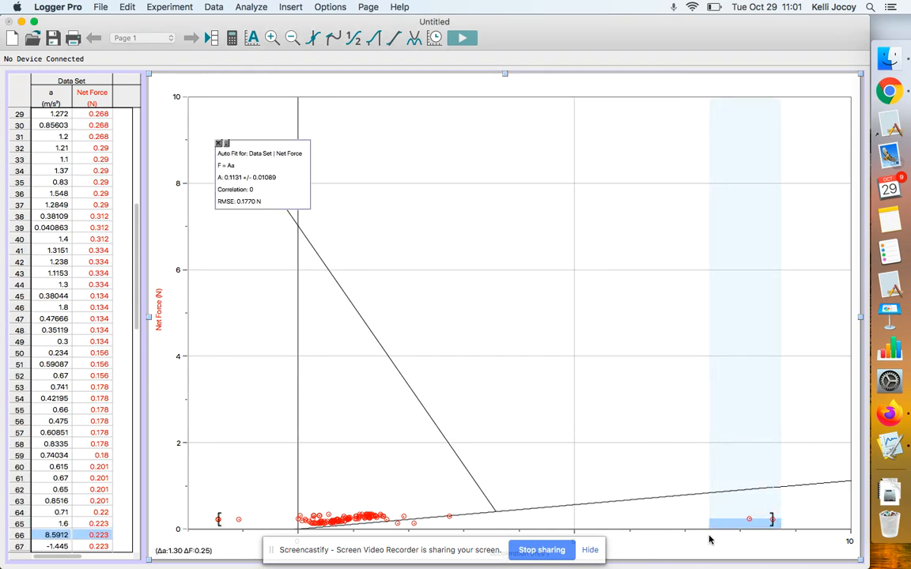
pyautogui.click(695, 488)
pyautogui.moveTo(710, 491)
pyautogui.mouseDown()
pyautogui.moveTo(780, 510)
pyautogui.moveTo(793, 531)
pyautogui.mouseUp()
pyautogui.doubleClick(62, 536)
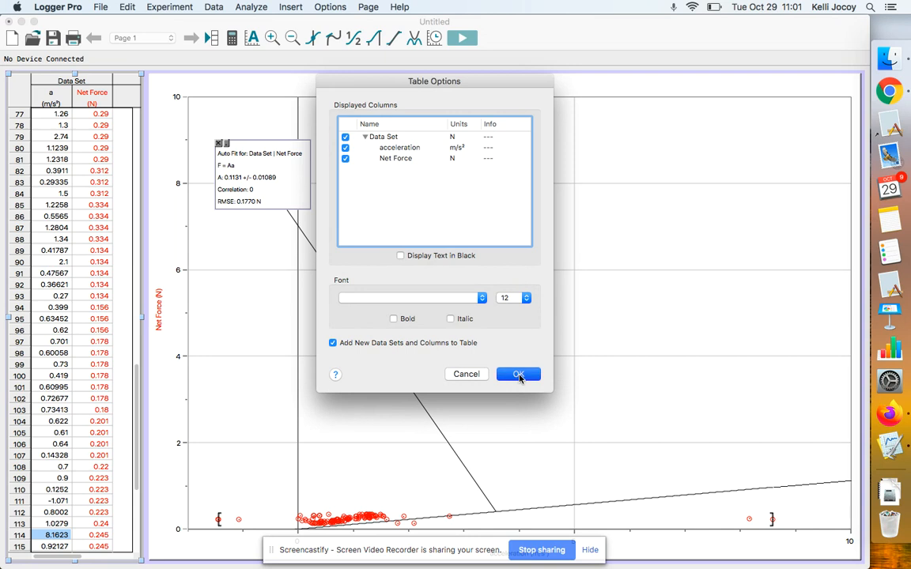
pyautogui.click(519, 374)
pyautogui.click(60, 536)
pyautogui.press('BackSpace')
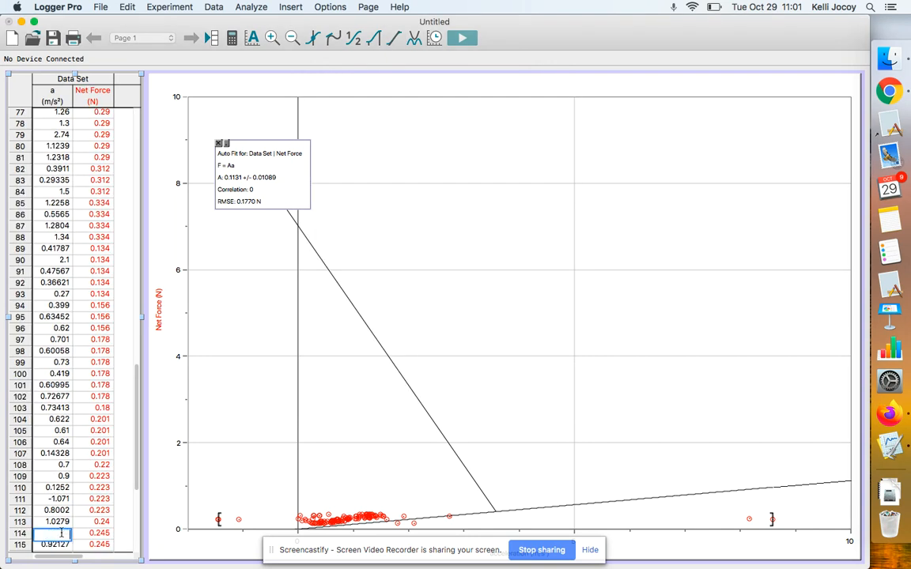
pyautogui.click(423, 497)
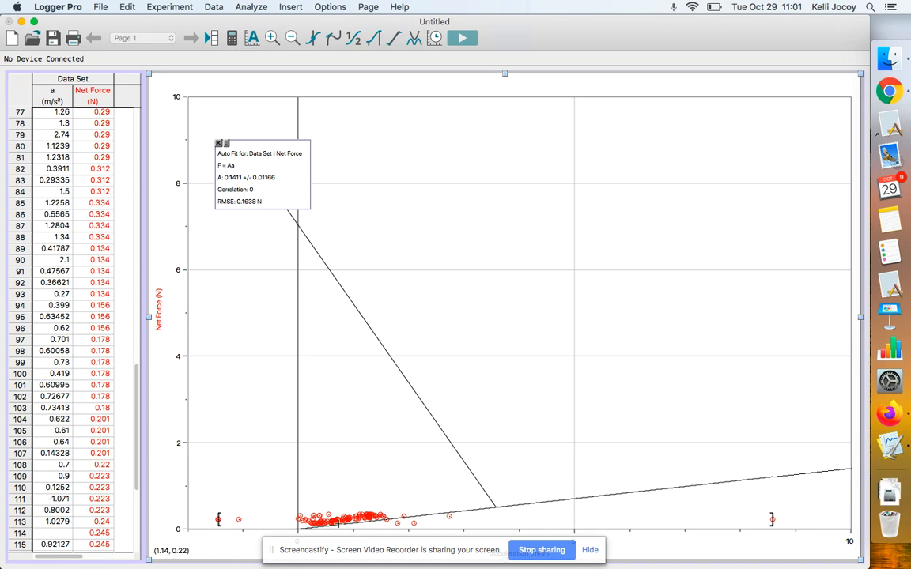
# Step: Highlight the main cluster of points on the graph, clear that selection, and bring up the graph's context commands
pyautogui.moveTo(317, 524); pyautogui.dragTo(394, 512)
pyautogui.click(443, 434)
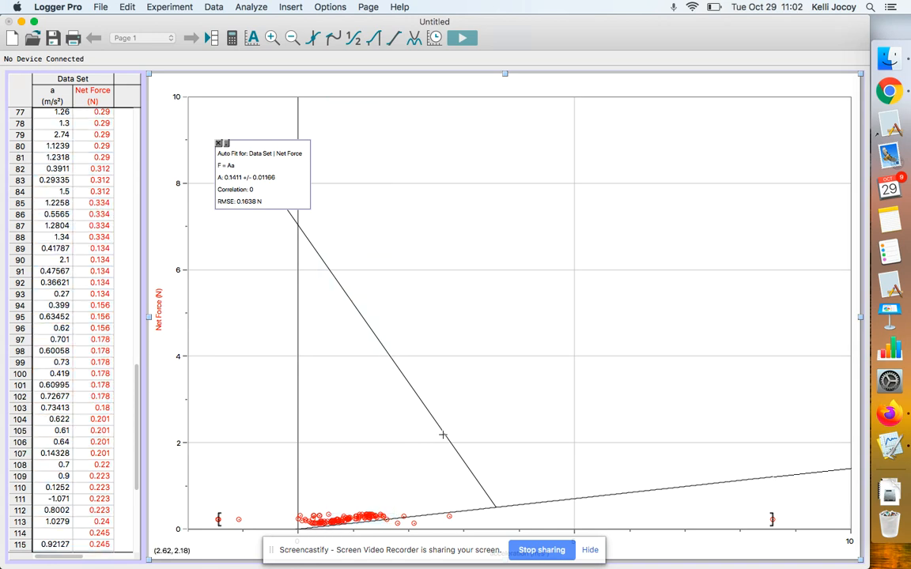
pyautogui.rightClick(372, 204)
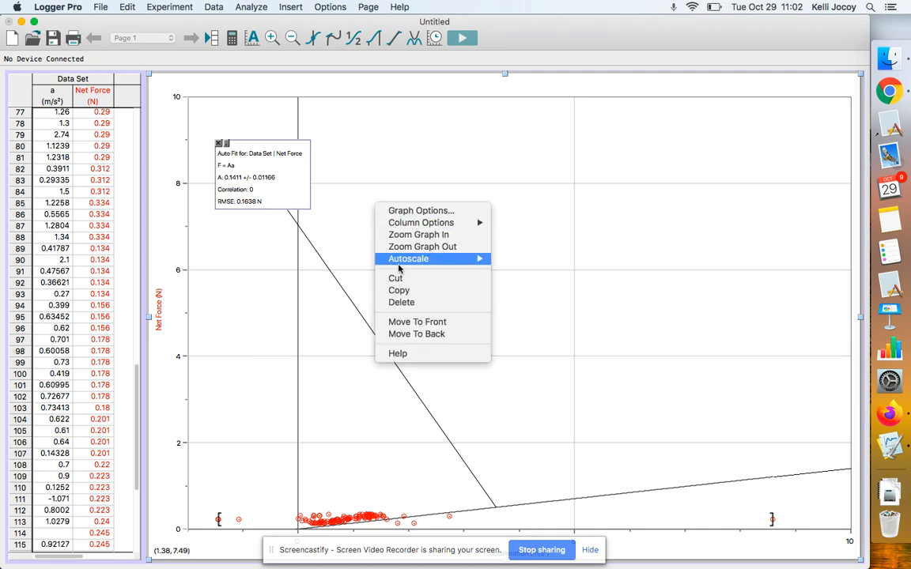